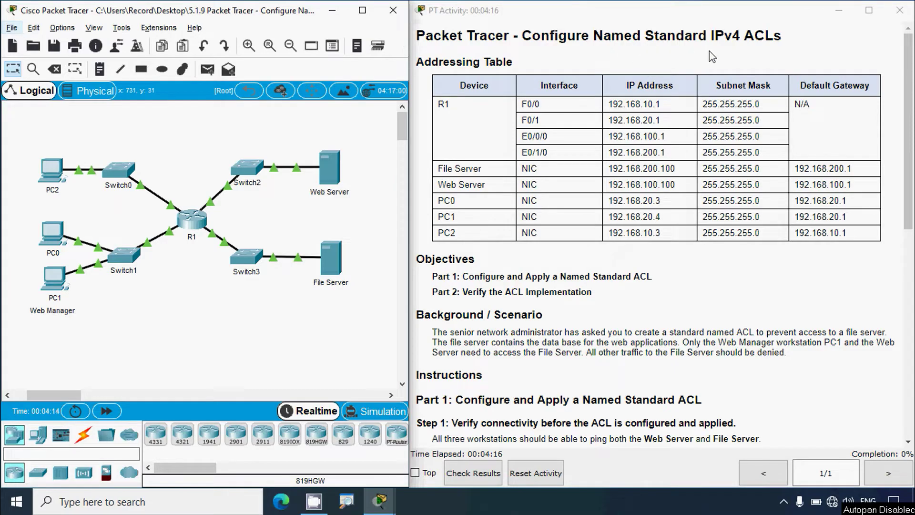
- Review the activity instructions and copy the File Server's IP address 192.168.200.100 from the addressing table
{"action": "left_click", "coordinate": [561, 97]}
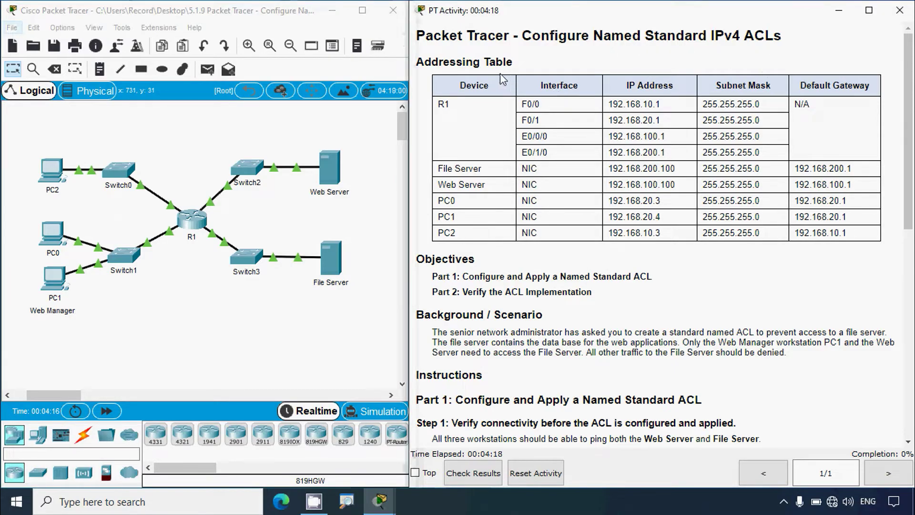
{"action": "scroll", "coordinate": [558, 145], "scroll_direction": "down", "scroll_amount": 3}
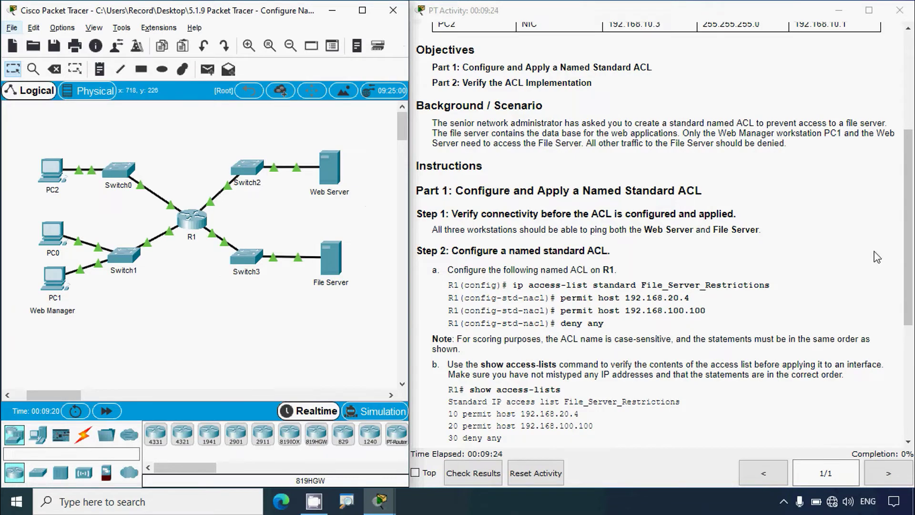
{"action": "left_click", "coordinate": [910, 251]}
{"action": "scroll", "coordinate": [715, 191], "scroll_direction": "up", "scroll_amount": 5}
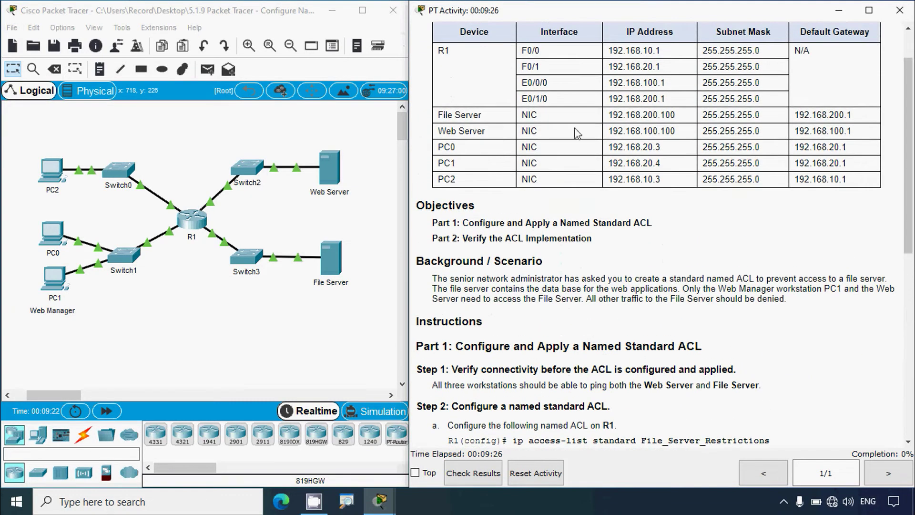
{"action": "left_click_drag", "start_coordinate": [609, 115], "coordinate": [673, 114]}
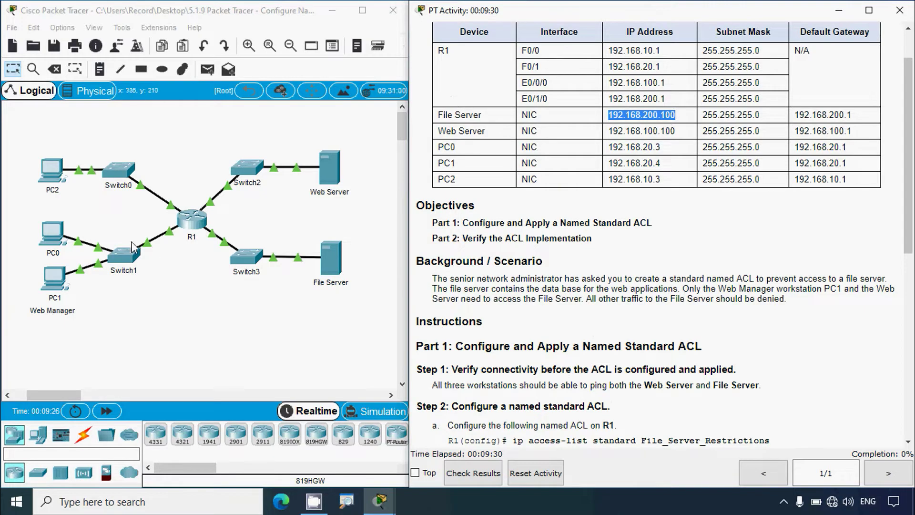
- Ping the File Server at 192.168.200.100 from PC1's command prompt and close the PC1 window
{"action": "left_click", "coordinate": [50, 284]}
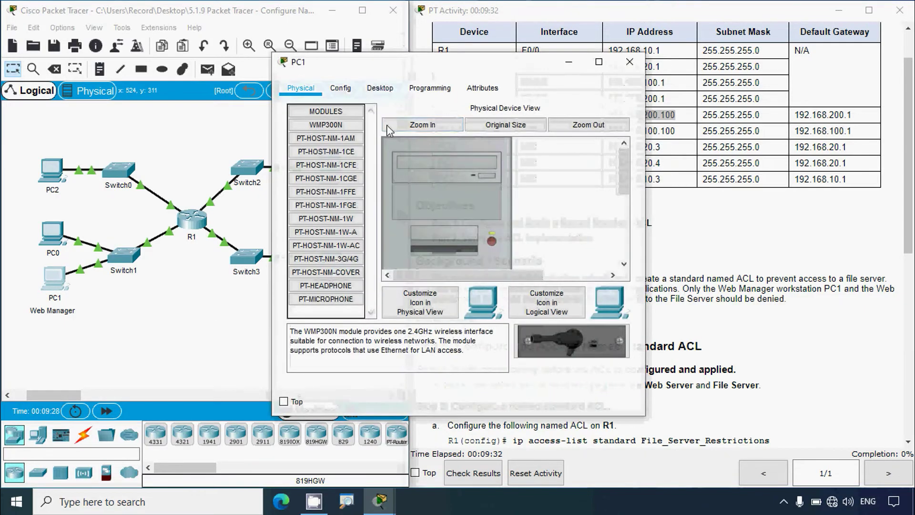
{"action": "left_click", "coordinate": [381, 89]}
{"action": "left_click", "coordinate": [569, 145]}
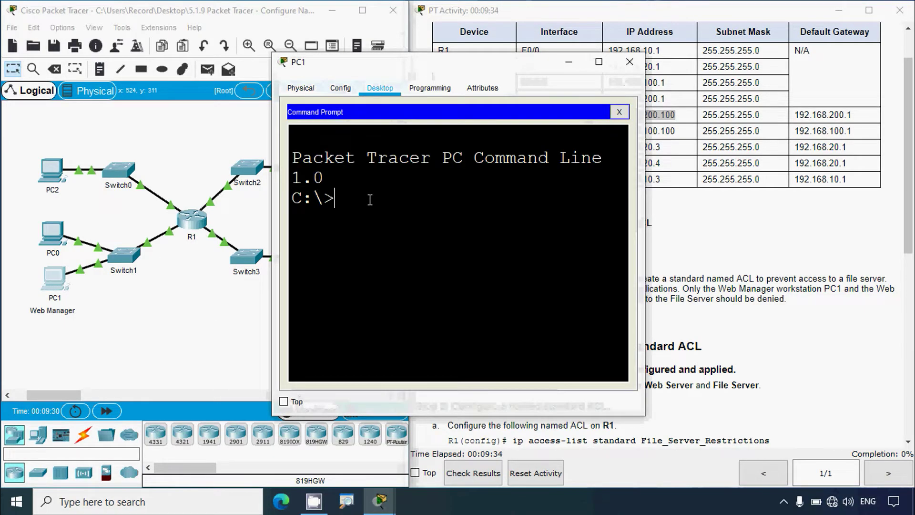
{"action": "type", "text": "ping"}
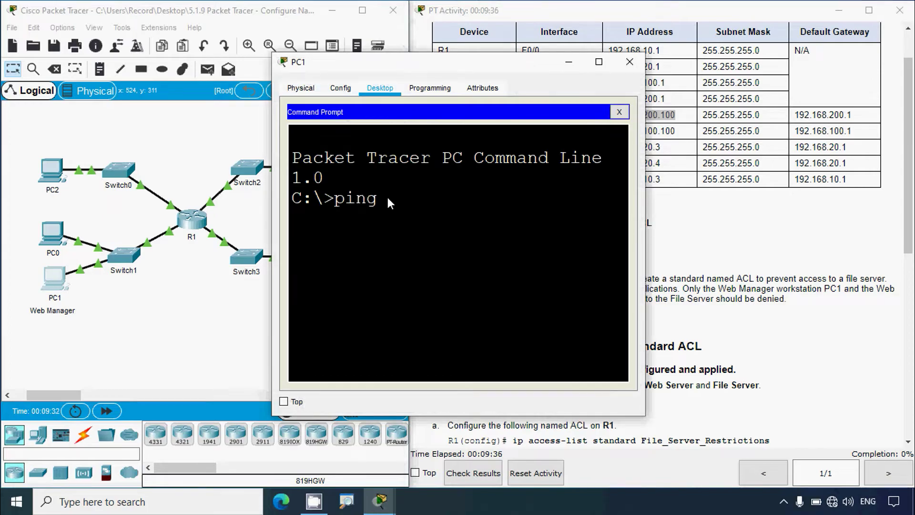
{"action": "right_click", "coordinate": [416, 180]}
{"action": "left_click", "coordinate": [426, 205]}
{"action": "key", "text": "Return"}
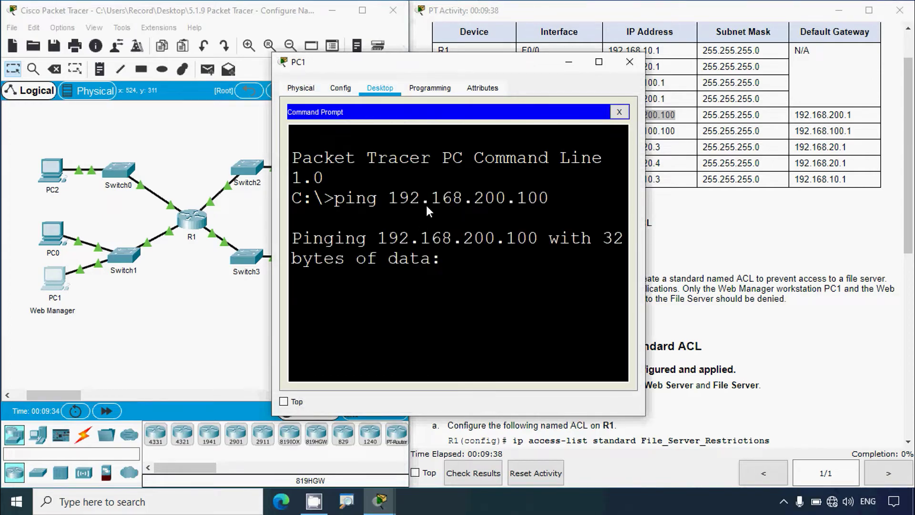
{"action": "left_click", "coordinate": [599, 62]}
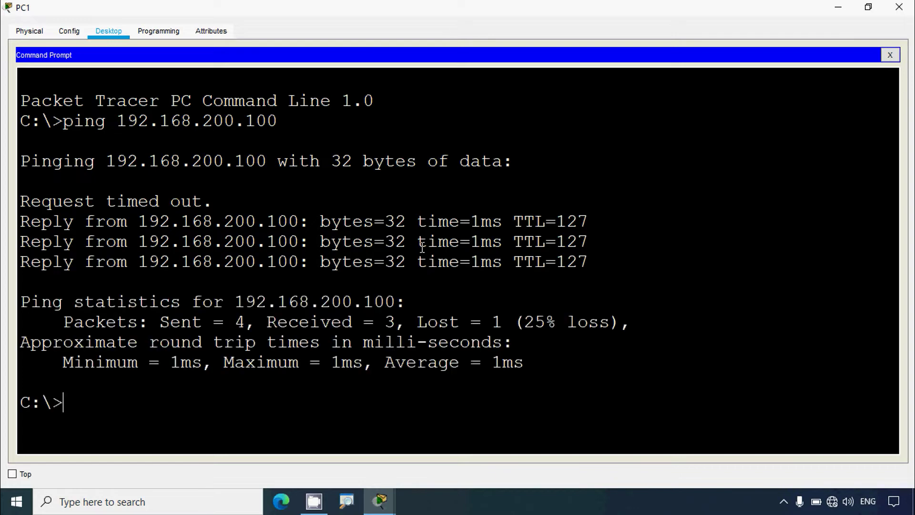
{"action": "left_click", "coordinate": [899, 7]}
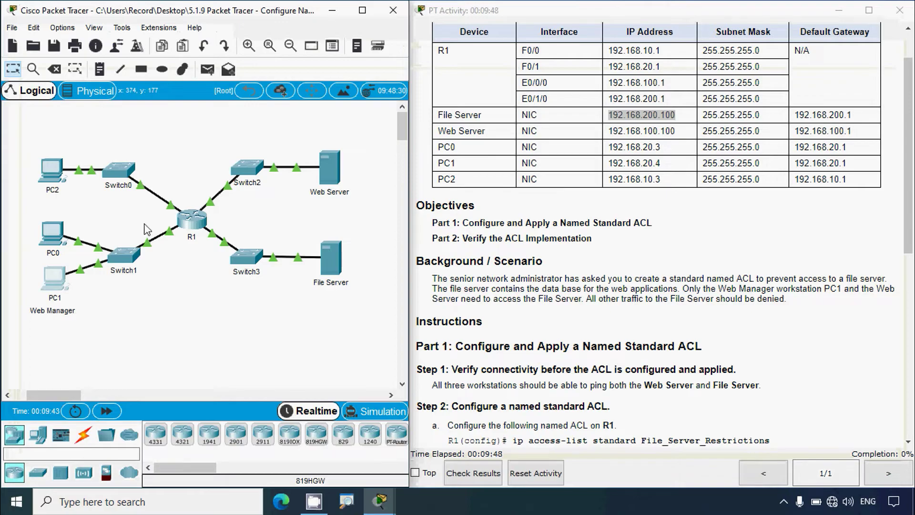
- Ping the File Server at 192.168.200.100 from PC0's command prompt
{"action": "left_click", "coordinate": [52, 233]}
{"action": "left_click", "coordinate": [380, 87]}
{"action": "left_click", "coordinate": [570, 141]}
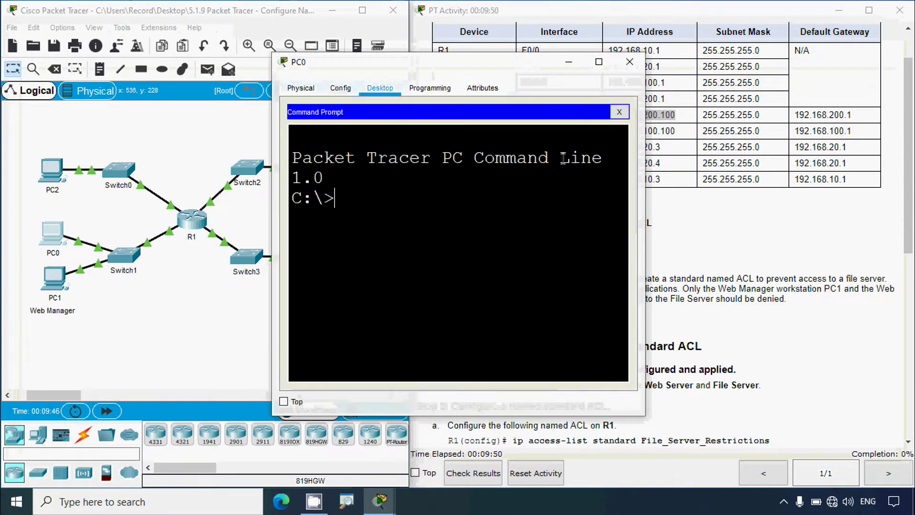
{"action": "left_click", "coordinate": [599, 62]}
{"action": "type", "text": "p"}
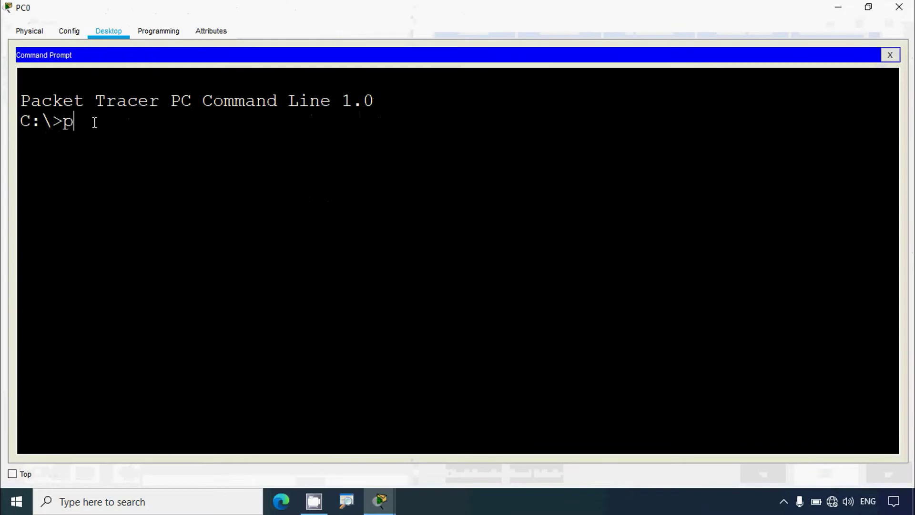
{"action": "type", "text": "ing"}
{"action": "right_click", "coordinate": [127, 126]}
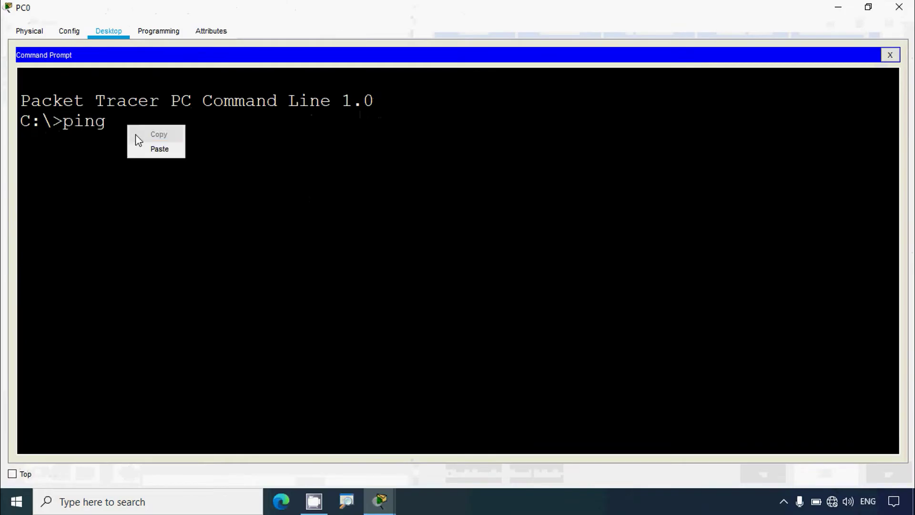
{"action": "left_click", "coordinate": [139, 145]}
{"action": "key", "text": "Return"}
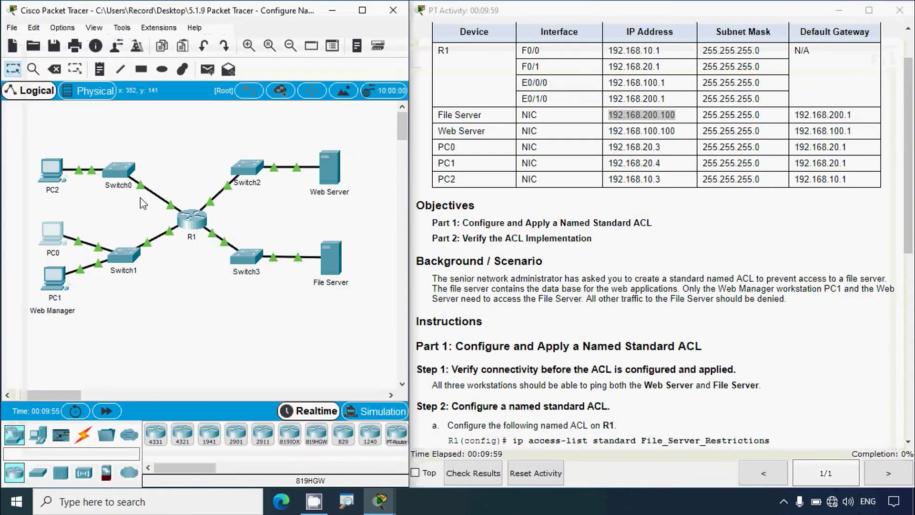
- Ping the File Server at 192.168.200.100 from PC2's command prompt and close the PC2 window
{"action": "left_click", "coordinate": [51, 171]}
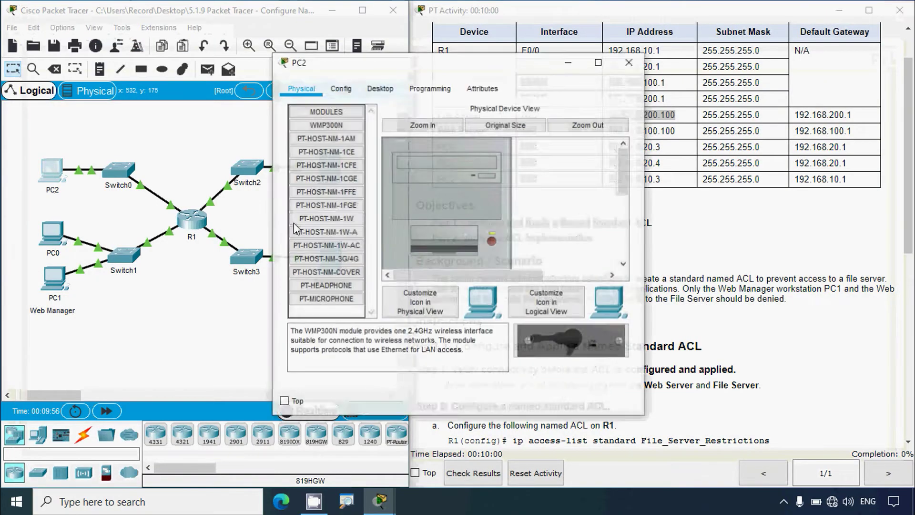
{"action": "left_click", "coordinate": [384, 90]}
{"action": "left_click", "coordinate": [570, 141]}
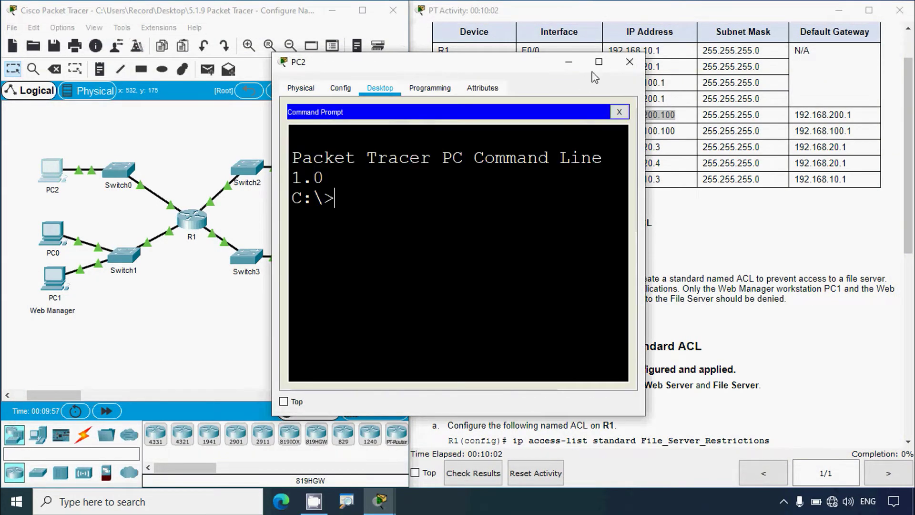
{"action": "left_click", "coordinate": [599, 62]}
{"action": "type", "text": "ping"}
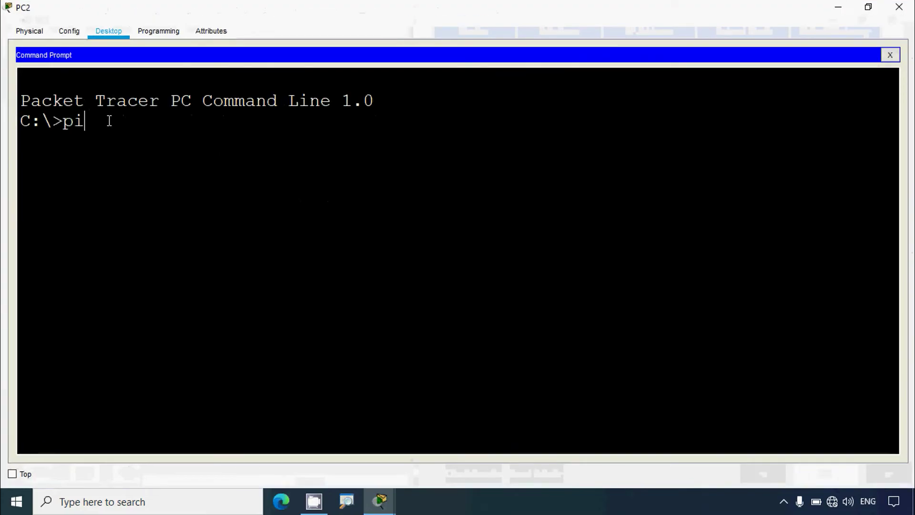
{"action": "right_click", "coordinate": [115, 122]}
{"action": "left_click", "coordinate": [125, 139]}
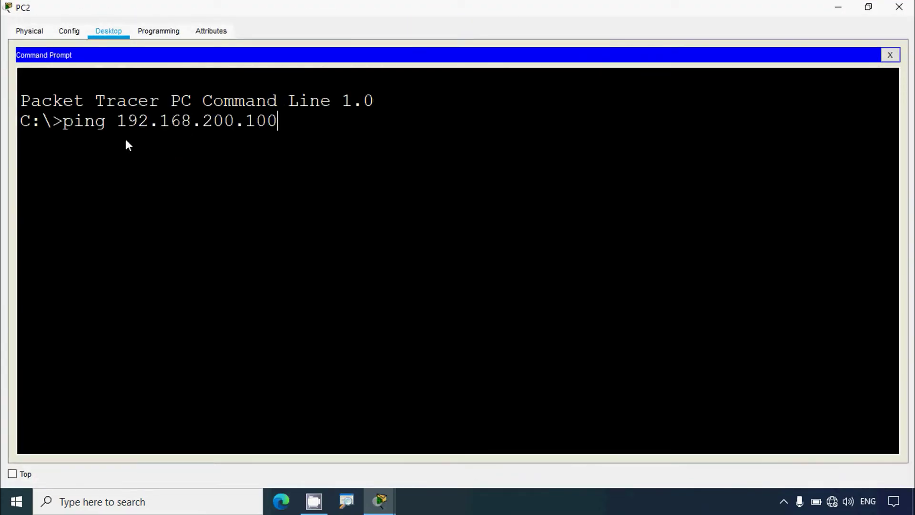
{"action": "key", "text": "Return"}
{"action": "left_click_drag", "start_coordinate": [106, 205], "coordinate": [286, 221]}
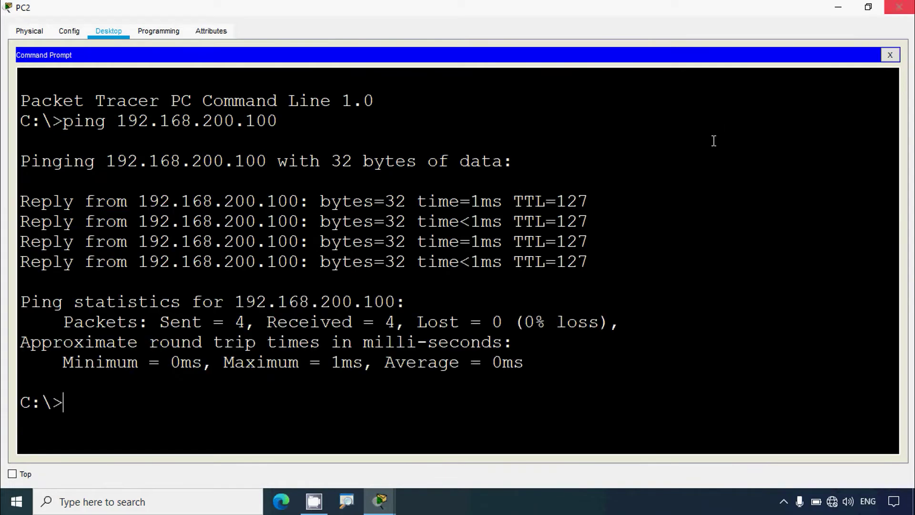
{"action": "left_click", "coordinate": [899, 7]}
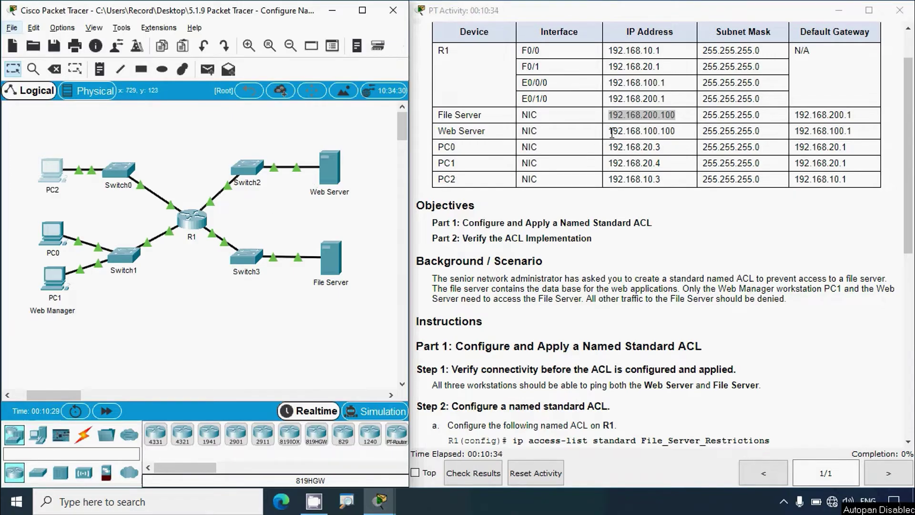
- Copy the Web Server's IP address from the addressing table and ping 192.168.100.100 from PC1's command prompt
{"action": "left_click_drag", "start_coordinate": [612, 133], "coordinate": [675, 128]}
{"action": "key", "text": "super+c"}
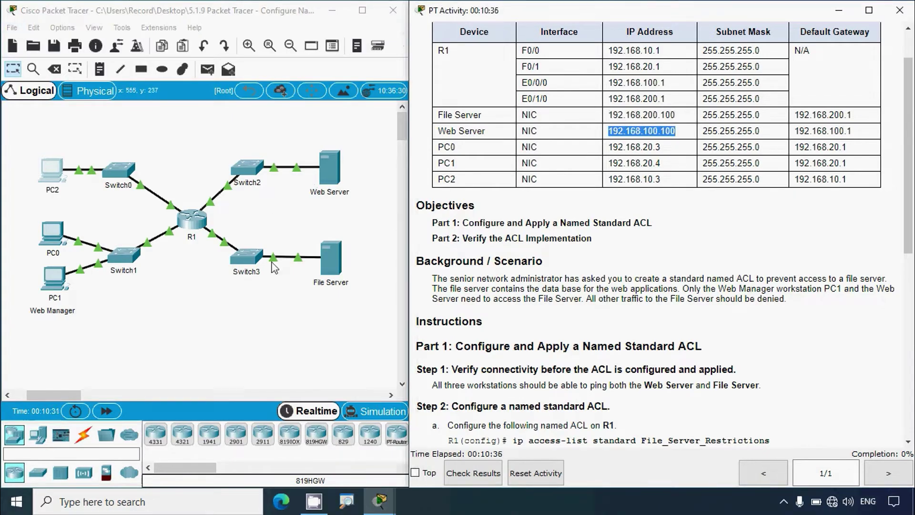
{"action": "left_click", "coordinate": [119, 295]}
{"action": "left_click", "coordinate": [54, 279]}
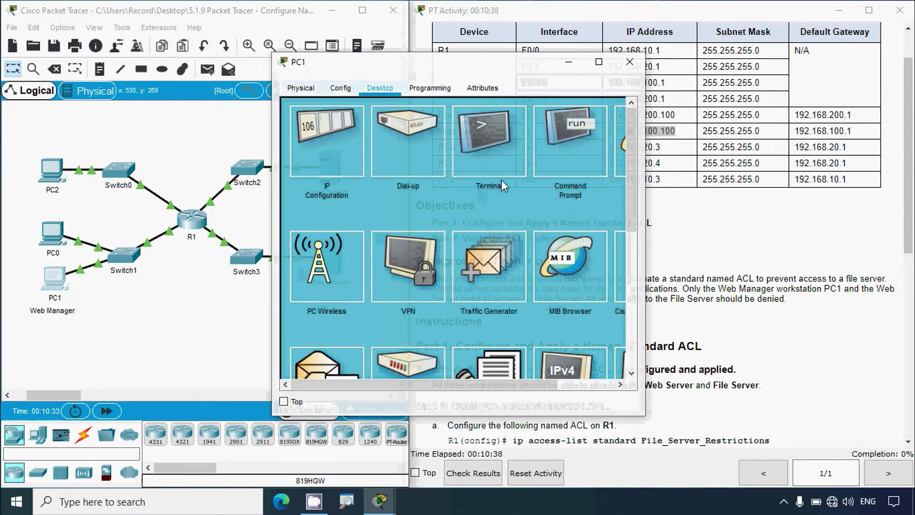
{"action": "left_click", "coordinate": [592, 157]}
{"action": "left_click", "coordinate": [595, 62]}
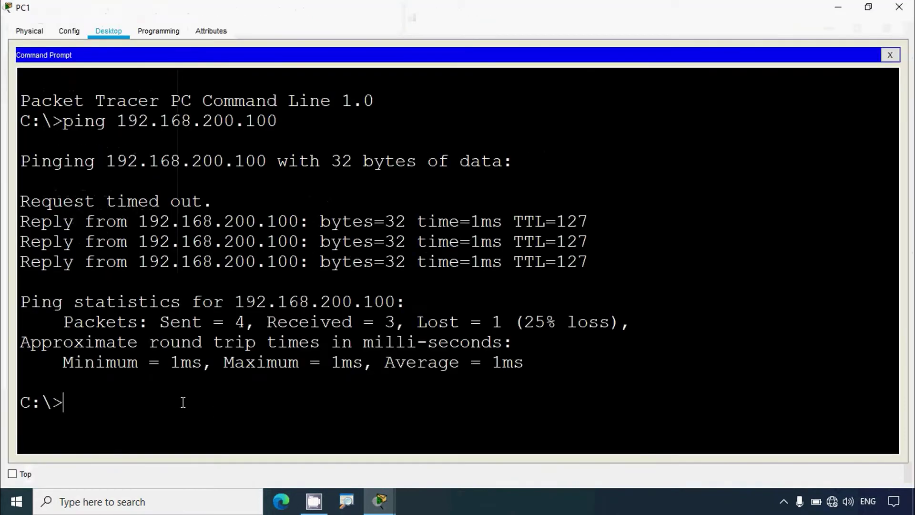
{"action": "type", "text": "ping"}
{"action": "right_click", "coordinate": [184, 402]}
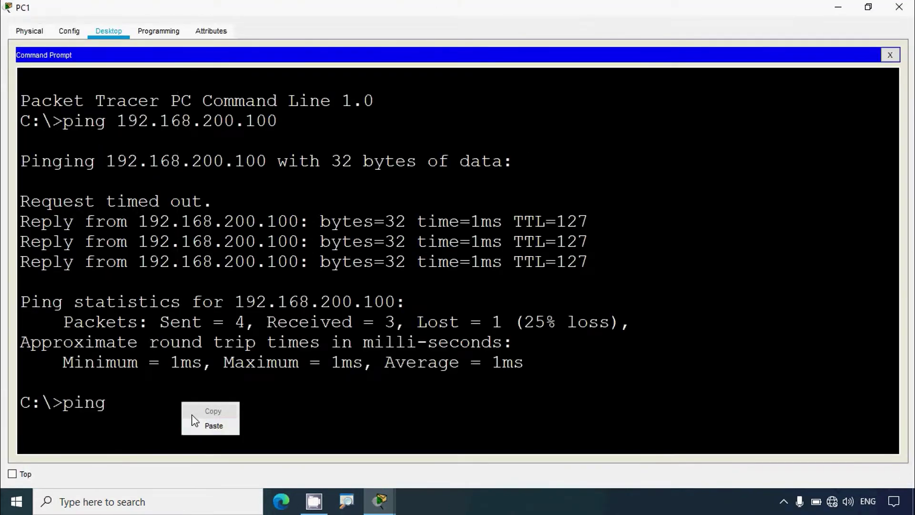
{"action": "left_click", "coordinate": [200, 424]}
{"action": "key", "text": "Return"}
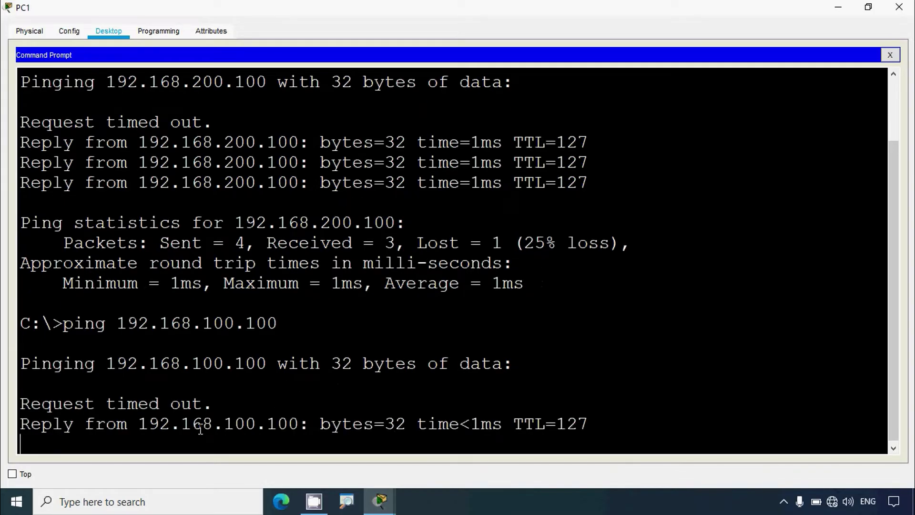
{"action": "left_click_drag", "start_coordinate": [224, 404], "coordinate": [299, 425]}
{"action": "left_click", "coordinate": [899, 6]}
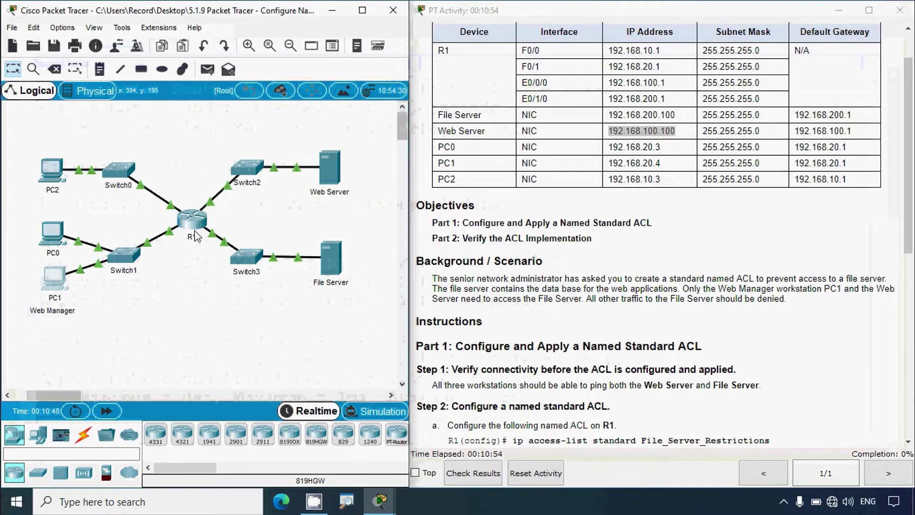
- Ping the Web Server at 192.168.100.100 from PC0's command prompt and close the PC0 window
{"action": "left_click", "coordinate": [56, 234]}
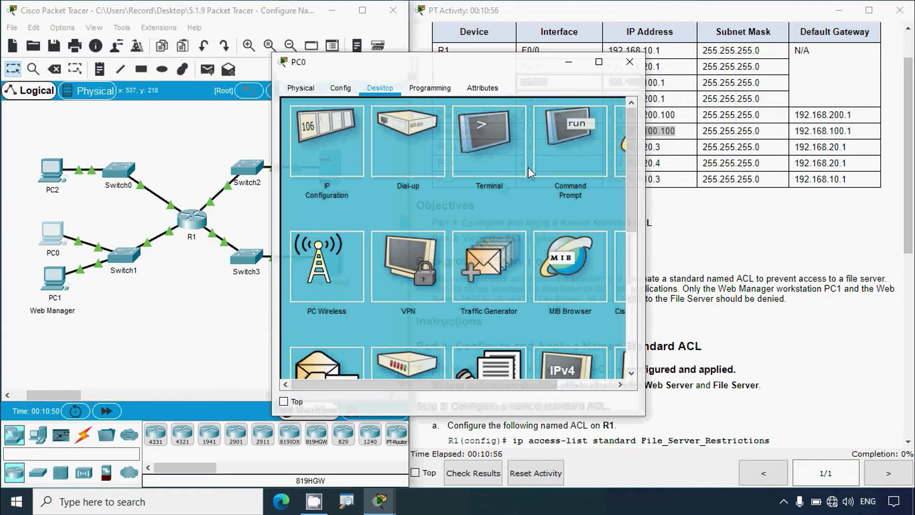
{"action": "left_click", "coordinate": [539, 162]}
{"action": "left_click", "coordinate": [599, 62]}
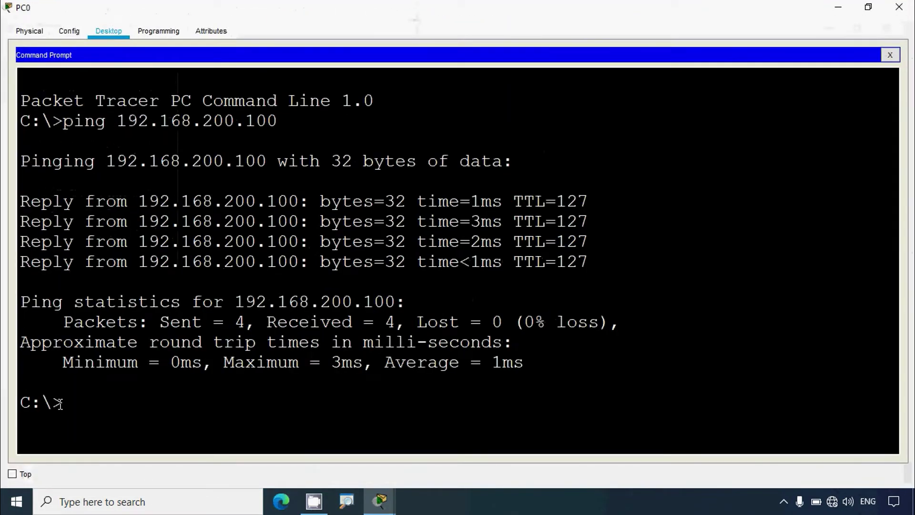
{"action": "right_click", "coordinate": [117, 408]}
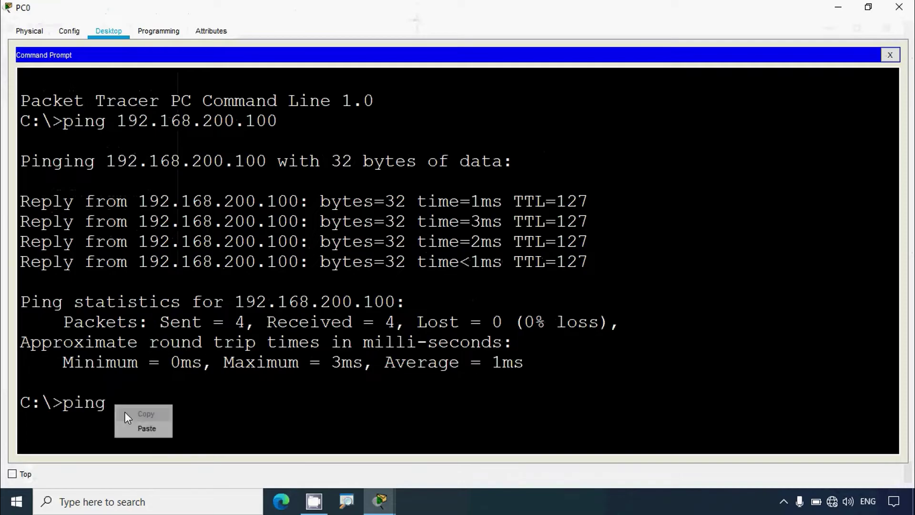
{"action": "left_click", "coordinate": [135, 427]}
{"action": "key", "text": "Return"}
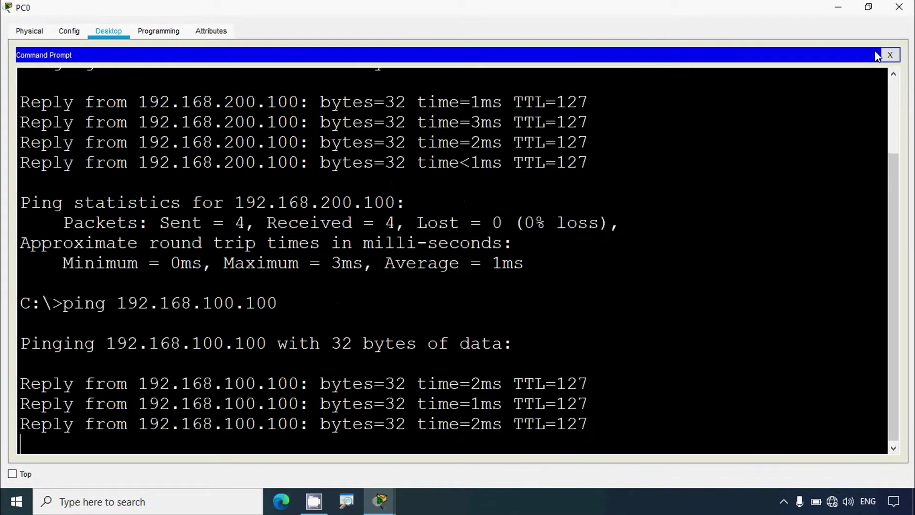
{"action": "left_click", "coordinate": [899, 6]}
- Ping the Web Server at 192.168.100.100 from PC2's command prompt
{"action": "left_click", "coordinate": [50, 177]}
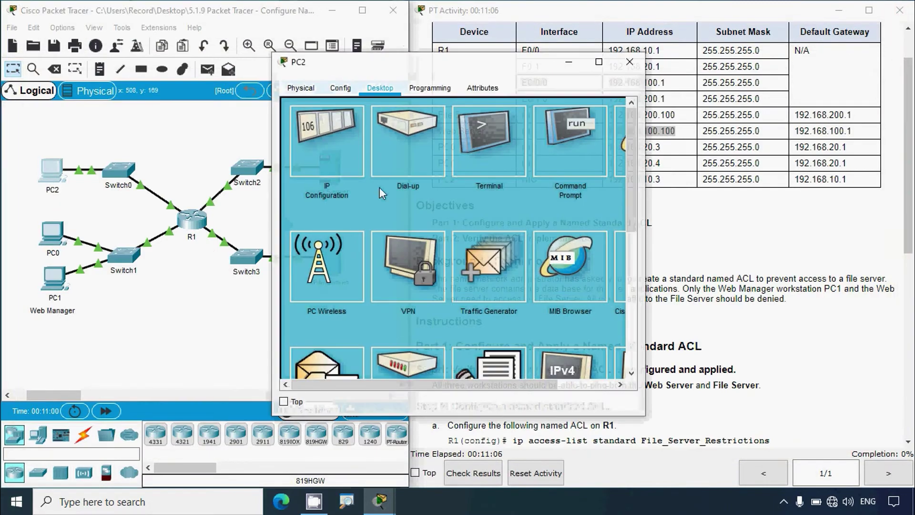
{"action": "left_click", "coordinate": [578, 168]}
{"action": "left_click", "coordinate": [598, 62]}
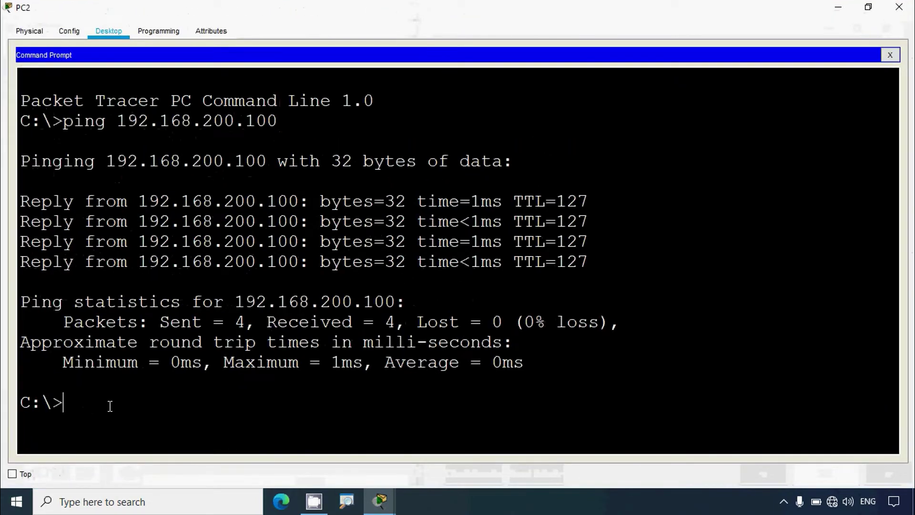
{"action": "type", "text": "ping"}
{"action": "right_click", "coordinate": [119, 405]}
{"action": "left_click", "coordinate": [130, 427]}
{"action": "key", "text": "Return"}
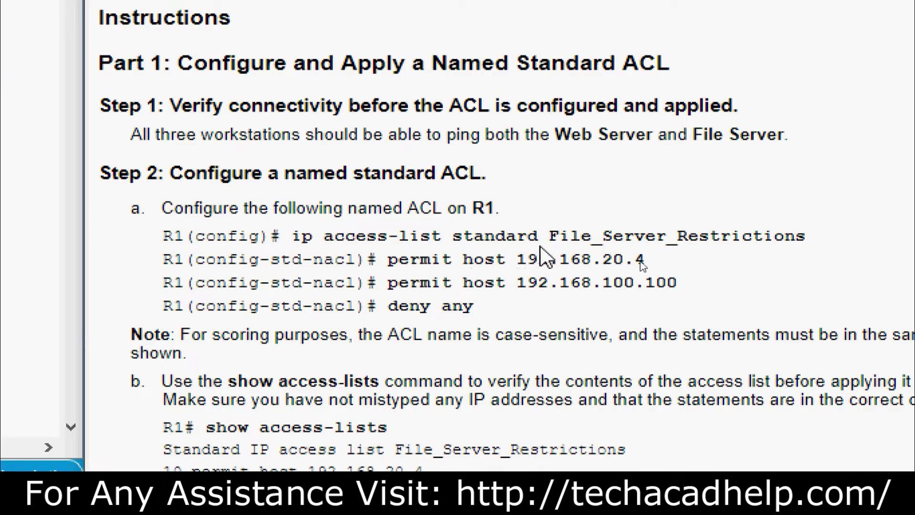
- Examine the named standard ACL commands for R1 in Step 2 of the instructions, including the name File_Server_Restrictions
{"action": "left_click_drag", "start_coordinate": [550, 237], "coordinate": [800, 237]}
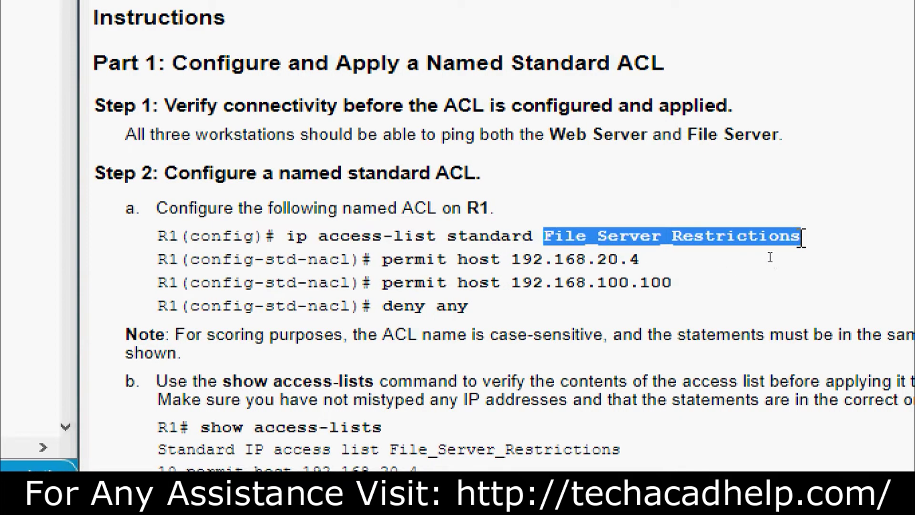
{"action": "left_click", "coordinate": [438, 274]}
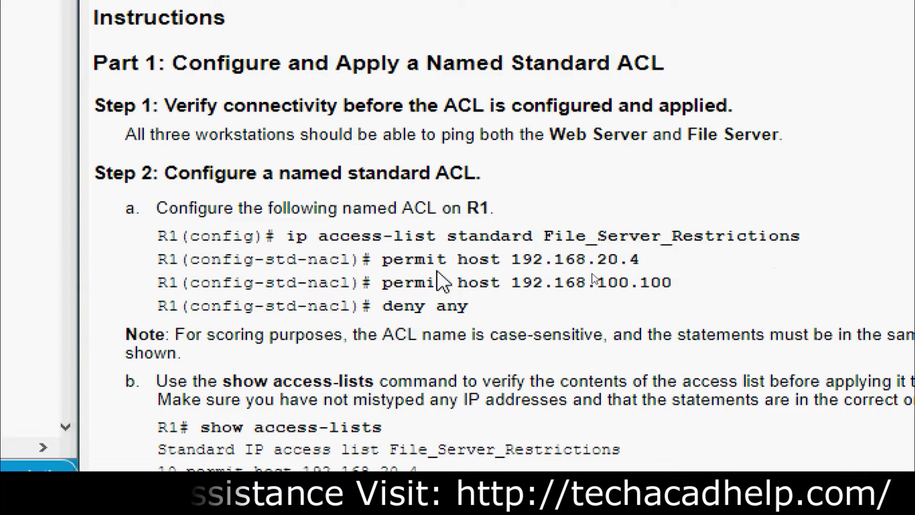
- Open R1's command line and enter privileged EXEC mode with enable, followed by global configuration mode with conf t
{"action": "left_click_drag", "start_coordinate": [456, 260], "coordinate": [544, 261]}
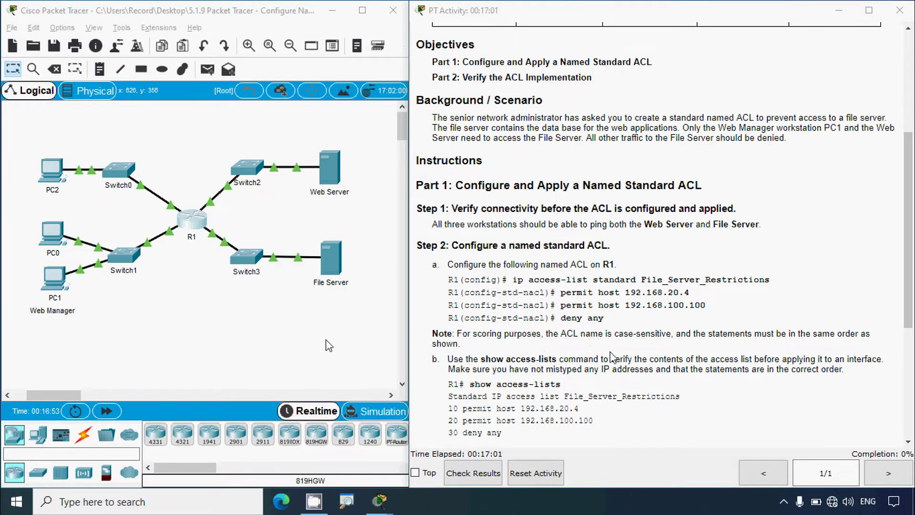
{"action": "left_click", "coordinate": [192, 219]}
{"action": "left_click", "coordinate": [599, 62]}
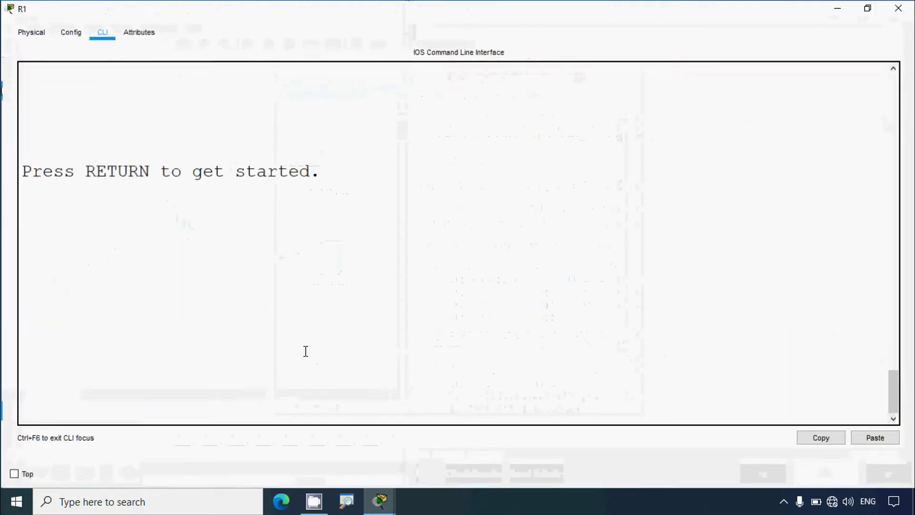
{"action": "key", "text": "Return"}
{"action": "type", "text": "enable"}
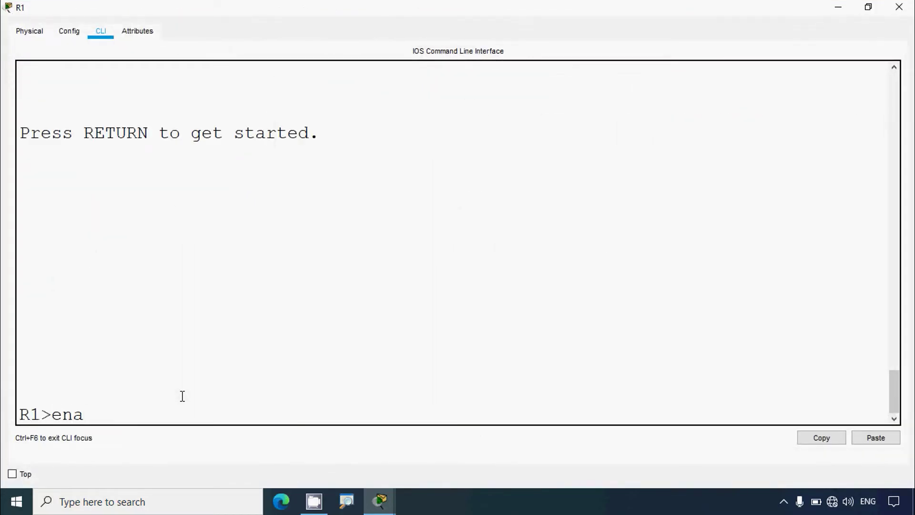
{"action": "key", "text": "Return"}
{"action": "type", "text": "conf t"}
{"action": "key", "text": "Return"}
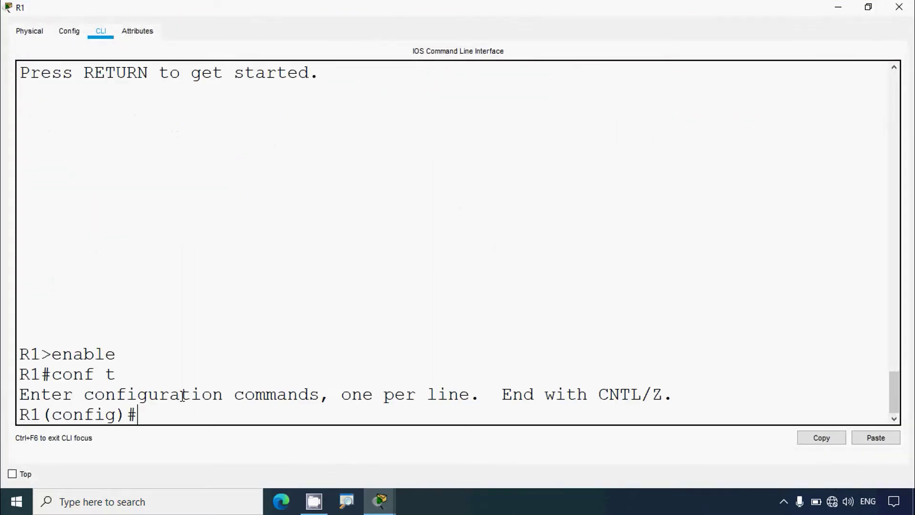
- Begin the ip access-list standard command on R1 and select the name File_Server_Restrictions in the instructions for copying
{"action": "type", "text": "ip access-list"}
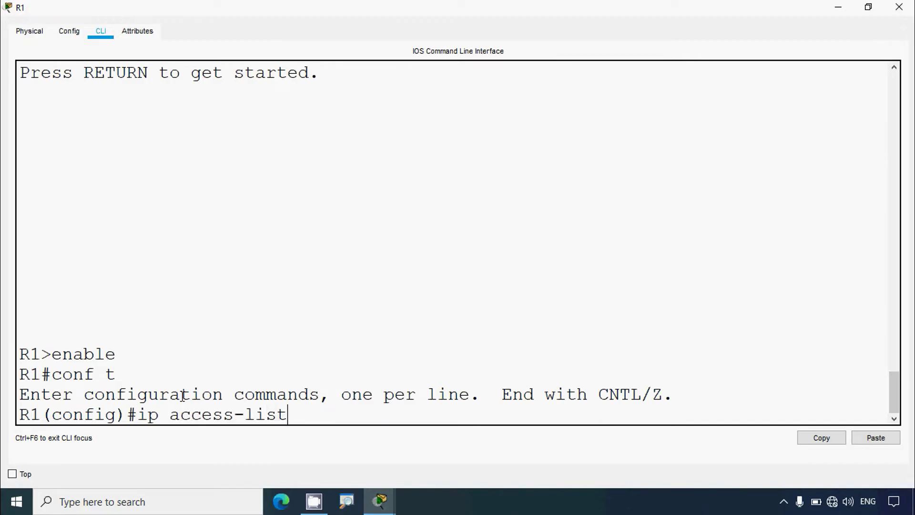
{"action": "type", "text": " standar"}
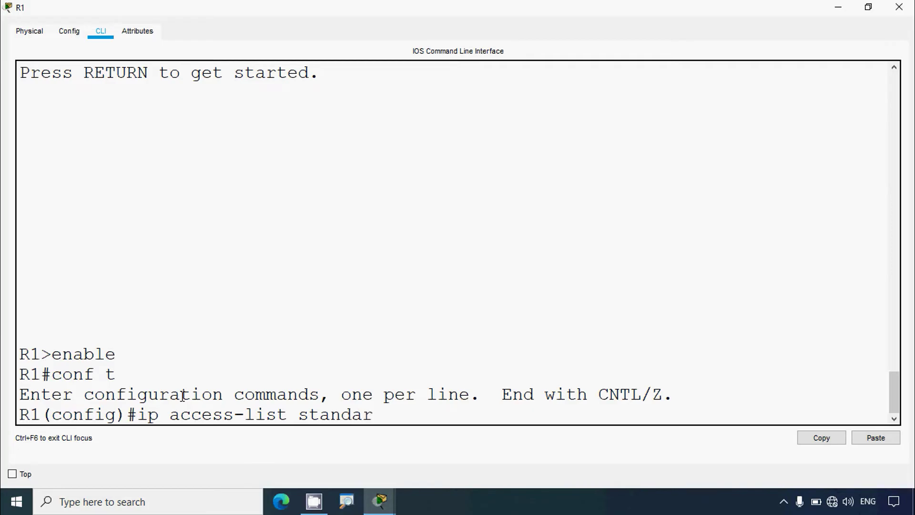
{"action": "type", "text": "d"}
{"action": "left_click", "coordinate": [839, 7]}
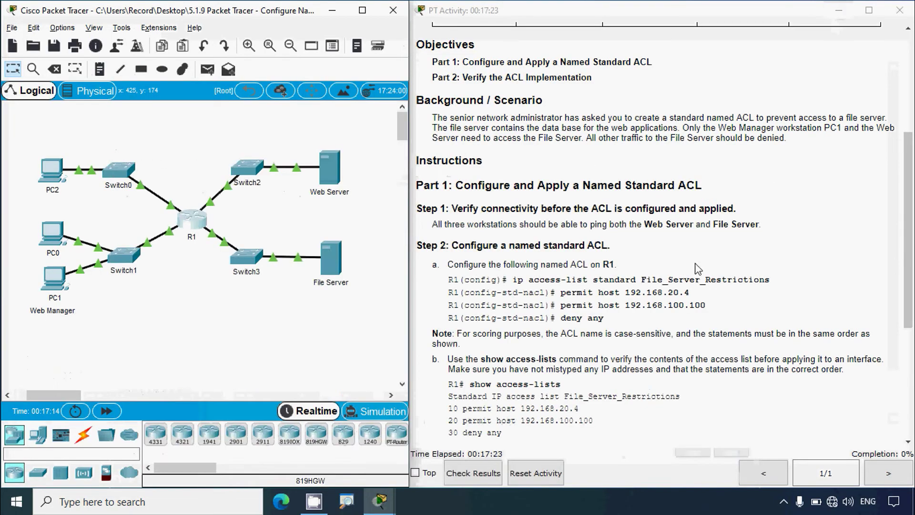
{"action": "left_click_drag", "start_coordinate": [643, 283], "coordinate": [766, 283]}
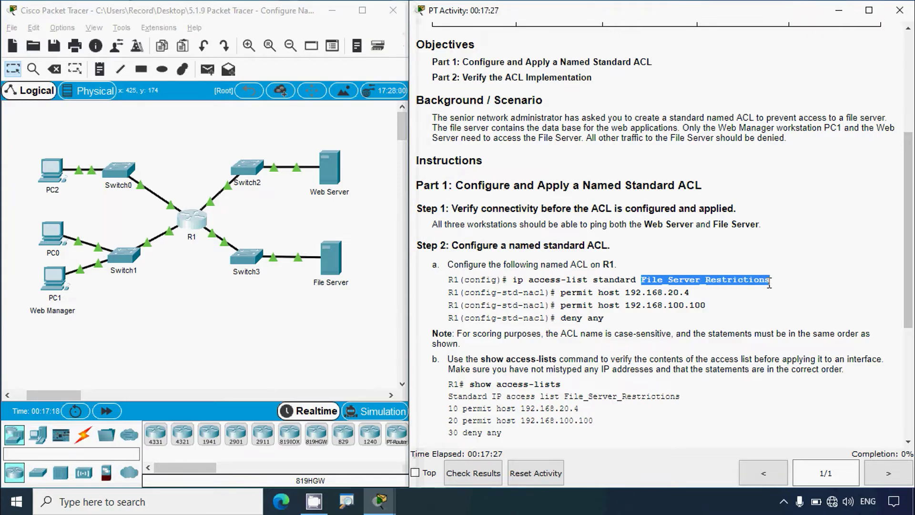
- Complete R1's ip access-list standard command with the copied name File_Server_Restrictions and run it
{"action": "left_click", "coordinate": [193, 222]}
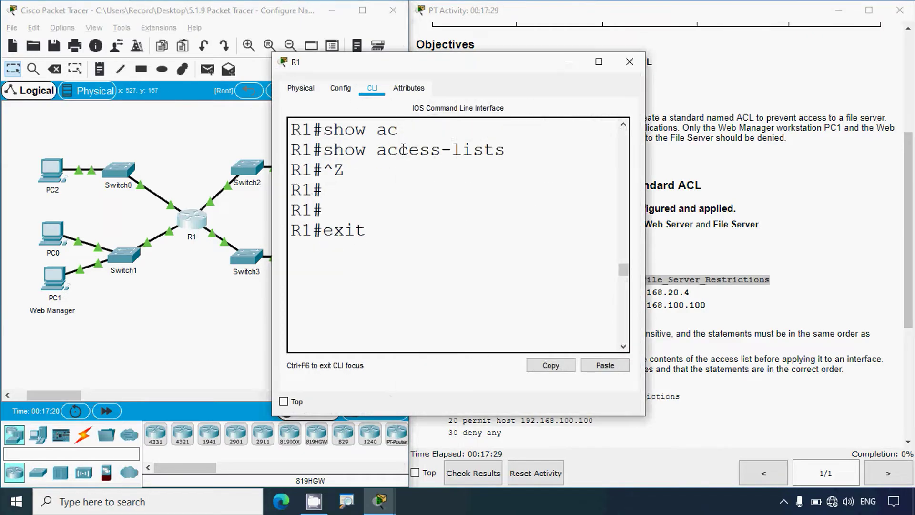
{"action": "key", "text": "Return"}
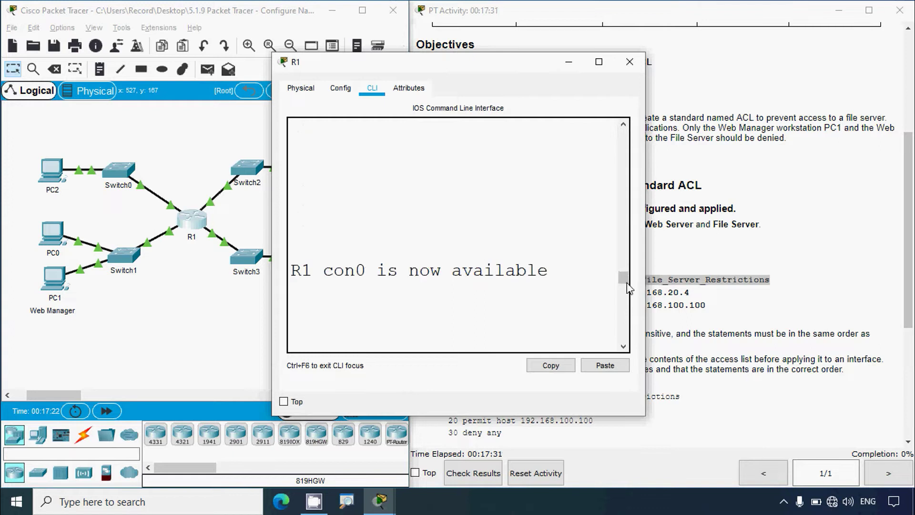
{"action": "key", "text": "Return"}
{"action": "type", "text": "enable"}
{"action": "key", "text": "Return"}
{"action": "type", "text": "conf t"}
{"action": "key", "text": "Return"}
{"action": "type", "text": "ip access-list standard"}
{"action": "left_click", "coordinate": [600, 66]}
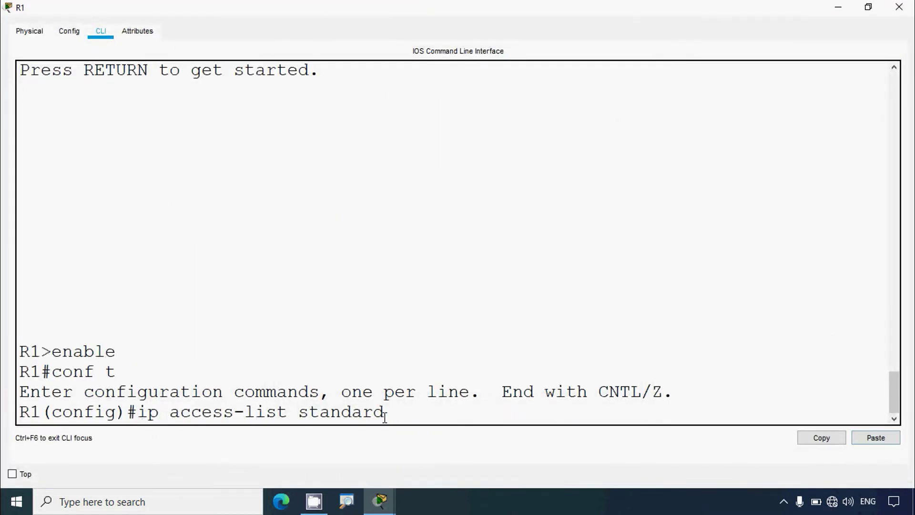
{"action": "left_click", "coordinate": [872, 444]}
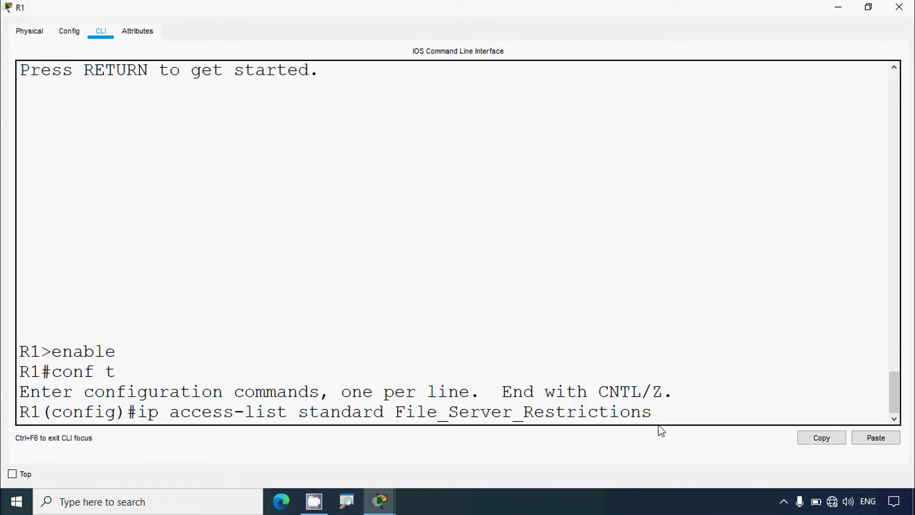
{"action": "key", "text": "Return"}
- Add permit entries for 192.168.20.4 and 192.168.100.100 to the File_Server_Restrictions ACL
{"action": "type", "text": "permit"}
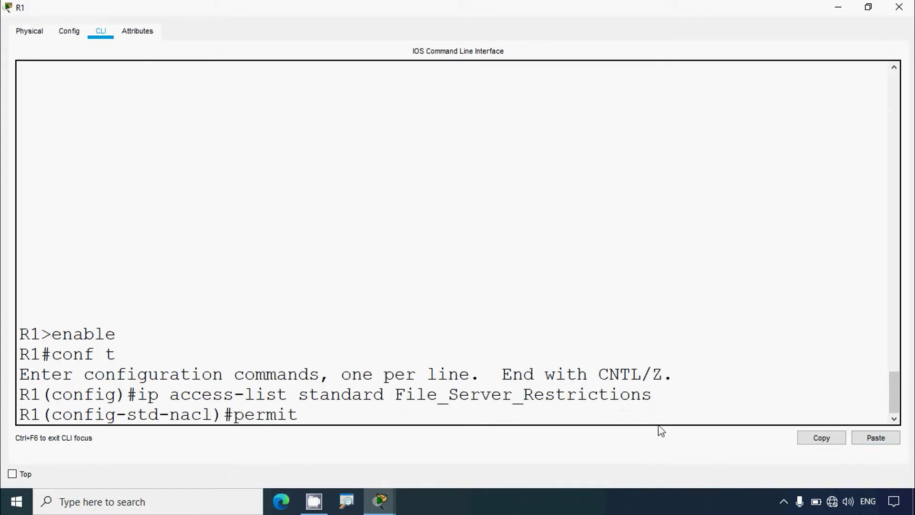
{"action": "type", "text": " 192.168.20.4"}
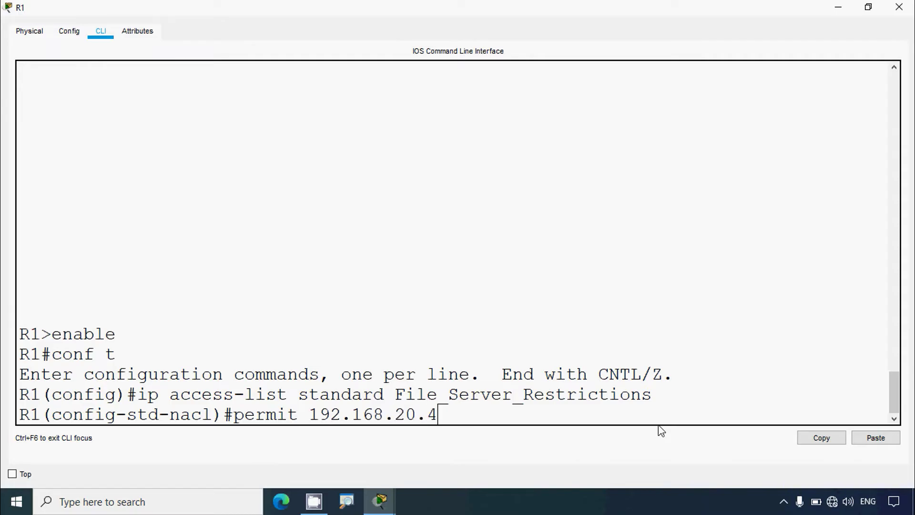
{"action": "key", "text": "Return"}
{"action": "type", "text": "permit 192.168"}
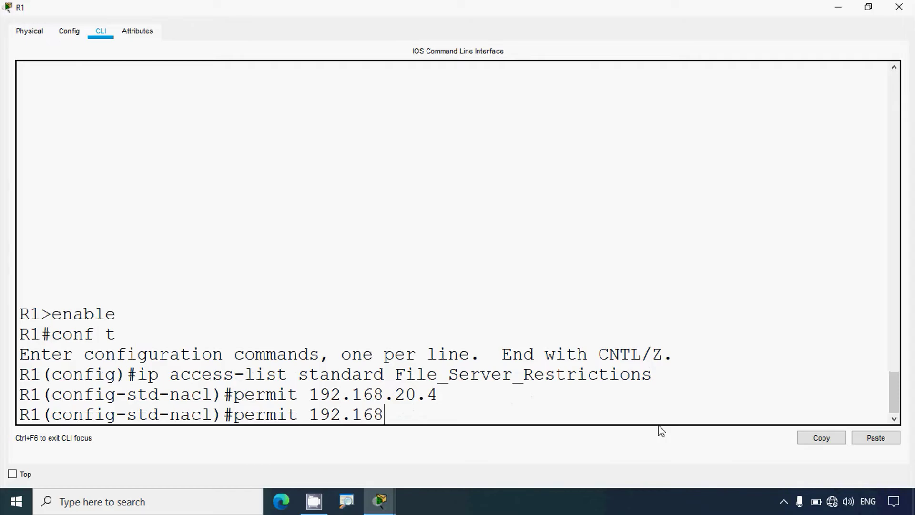
{"action": "type", "text": ".100.100"}
{"action": "key", "text": "Return"}
- Add a deny any entry to the File_Server_Restrictions ACL and close the R1 window
{"action": "type", "text": "den"}
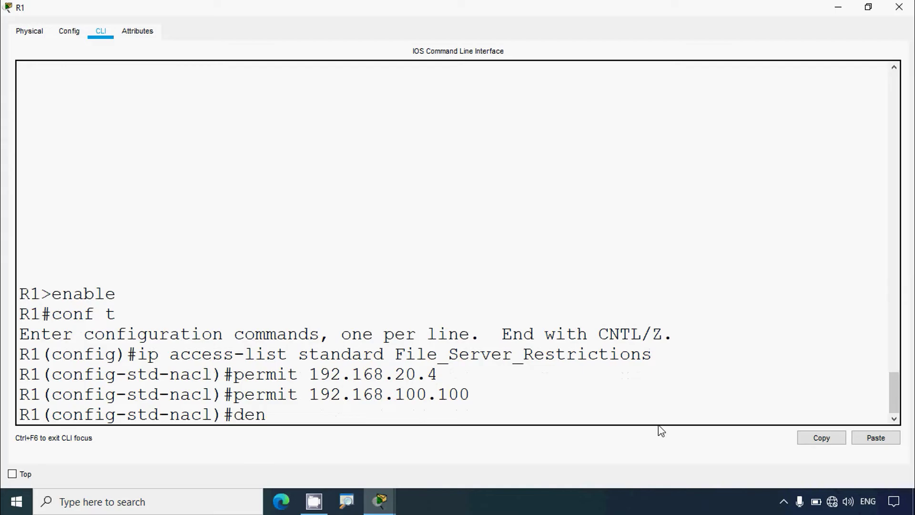
{"action": "type", "text": "y any"}
{"action": "key", "text": "Return"}
{"action": "left_click", "coordinate": [899, 6]}
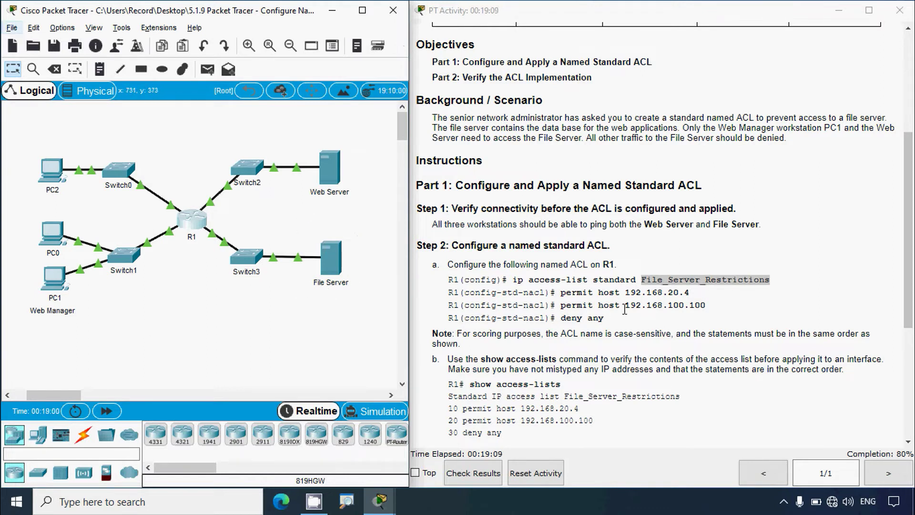
- Compare PC1's IPv4 address in its IP configuration with the first permit statement in the instructions
{"action": "left_click", "coordinate": [52, 278]}
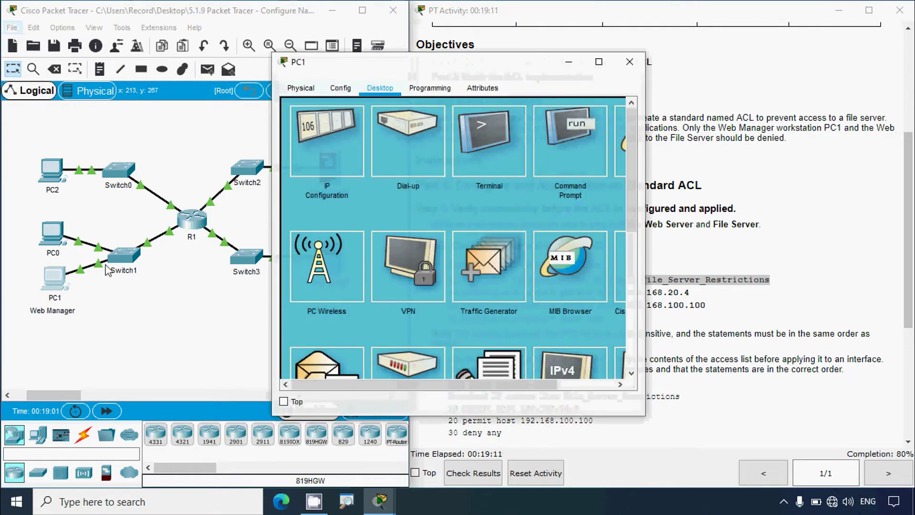
{"action": "left_click_drag", "start_coordinate": [419, 62], "coordinate": [171, 52]}
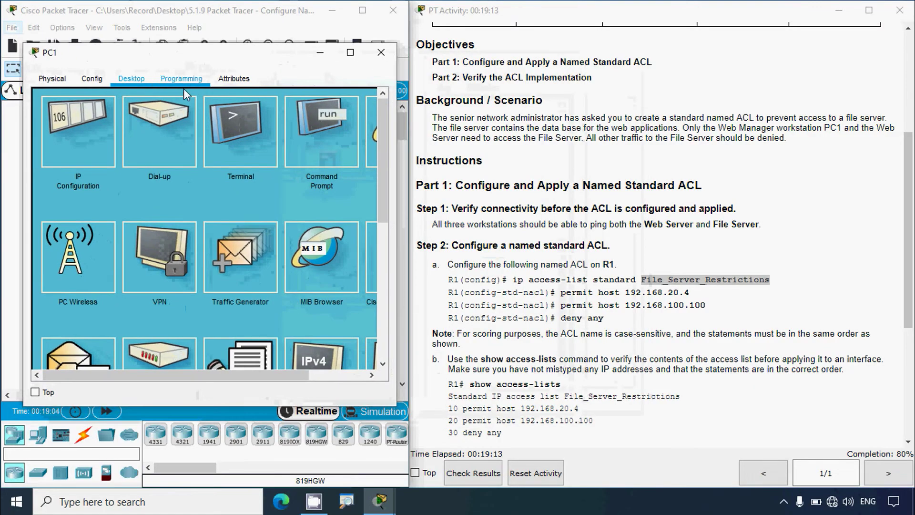
{"action": "left_click", "coordinate": [104, 151]}
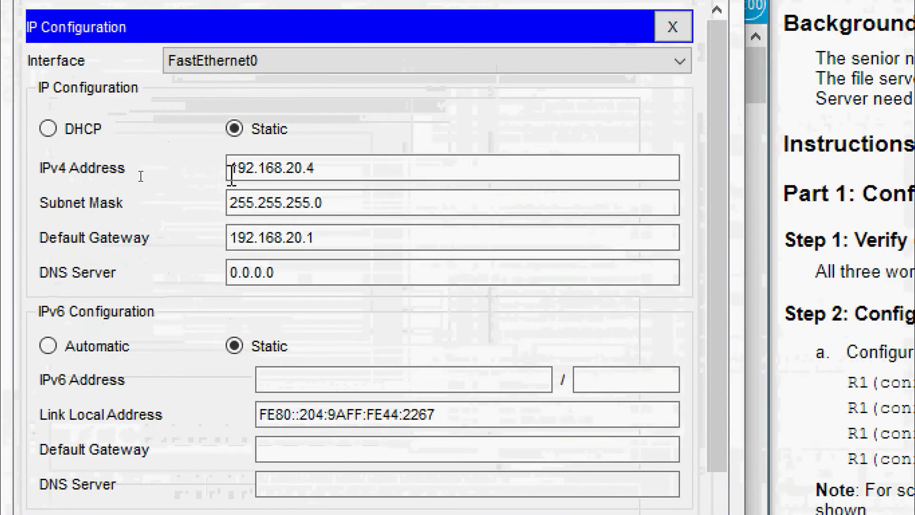
{"action": "left_click", "coordinate": [145, 172]}
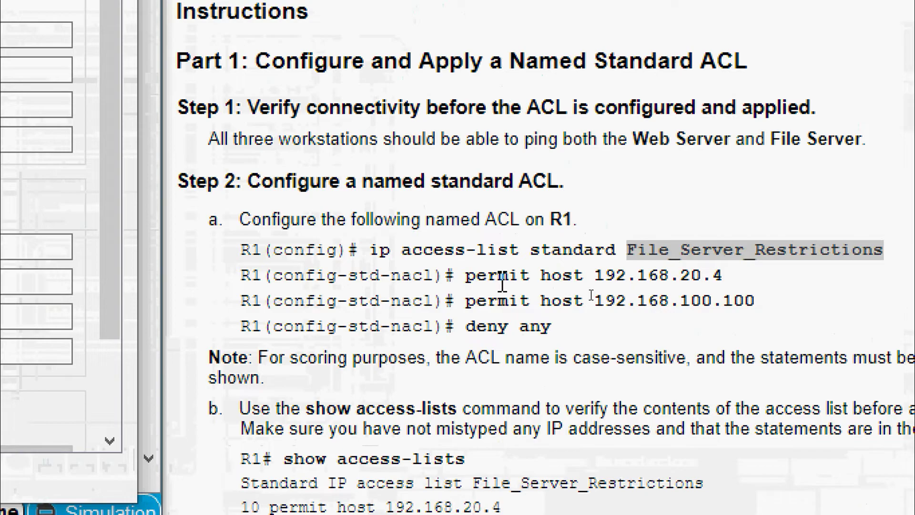
{"action": "left_click_drag", "start_coordinate": [595, 275], "coordinate": [722, 276]}
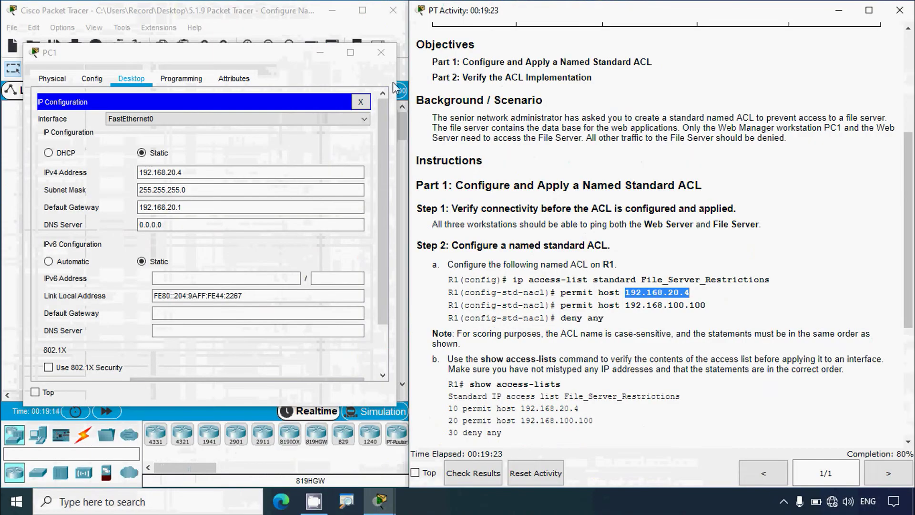
{"action": "left_click", "coordinate": [381, 52]}
- Compare the Web Server's IPv4 address in its IP configuration with the second permit statement in the instructions
{"action": "left_click", "coordinate": [336, 166]}
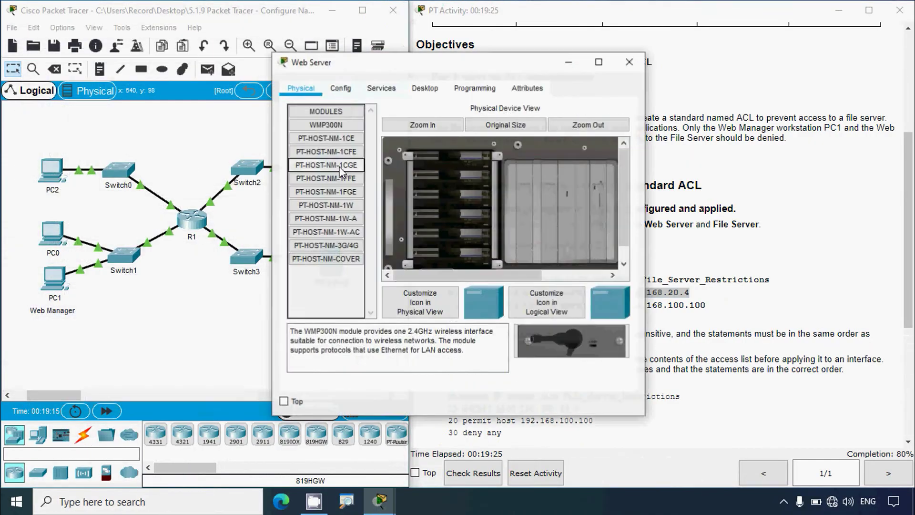
{"action": "left_click", "coordinate": [425, 88]}
{"action": "left_click", "coordinate": [373, 134]}
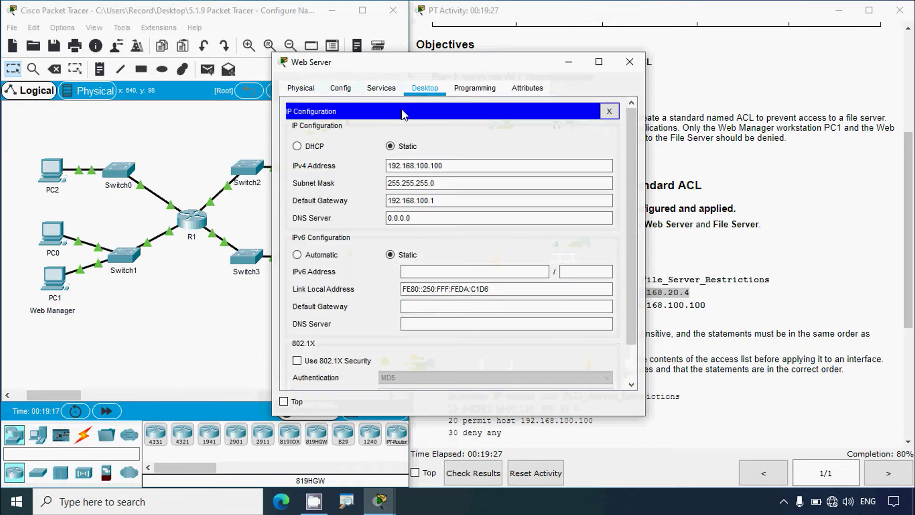
{"action": "left_click_drag", "start_coordinate": [444, 68], "coordinate": [257, 69]}
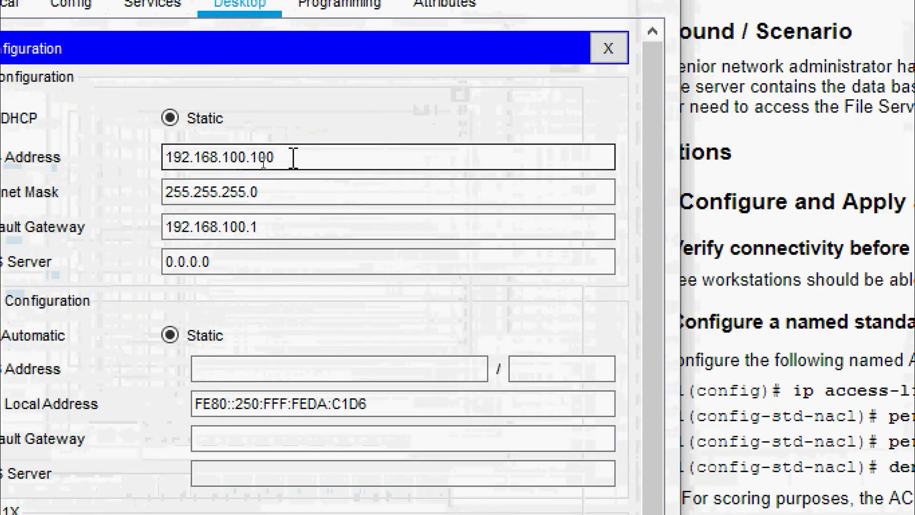
{"action": "left_click_drag", "start_coordinate": [262, 162], "coordinate": [199, 163]}
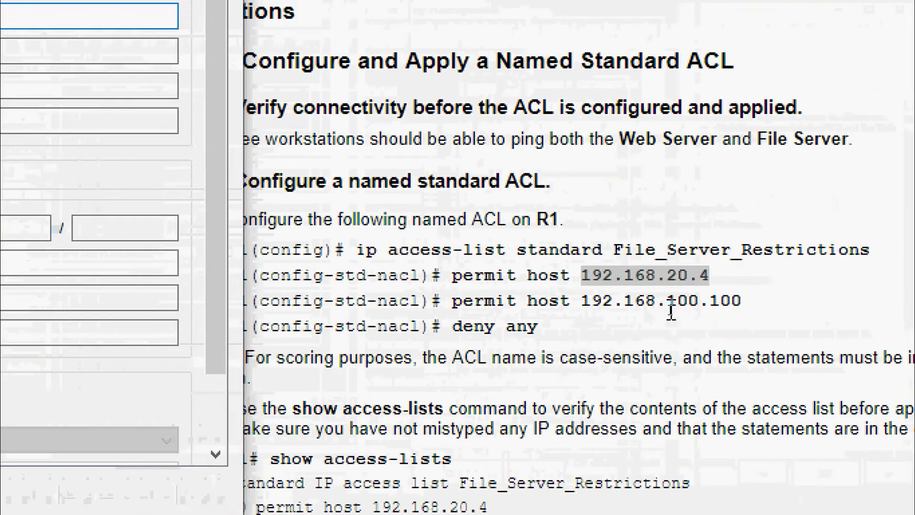
{"action": "left_click", "coordinate": [669, 308]}
{"action": "left_click", "coordinate": [366, 86]}
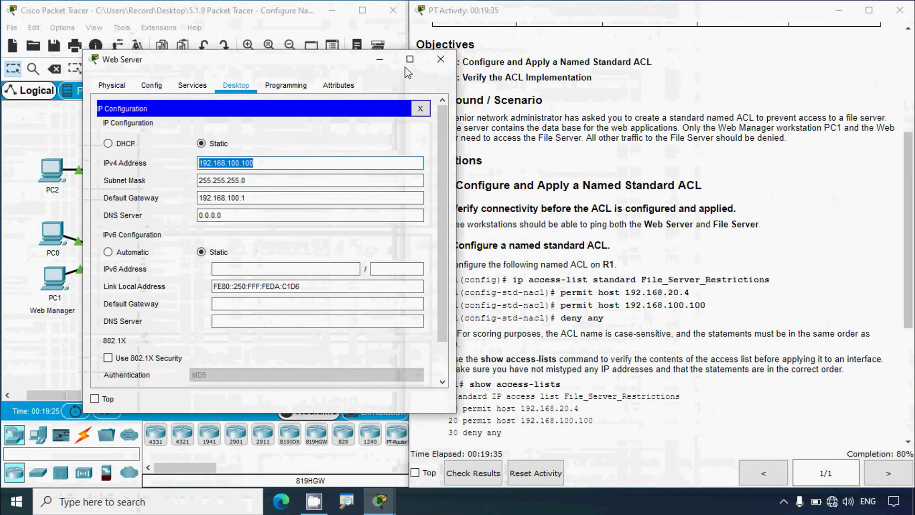
{"action": "left_click", "coordinate": [435, 59]}
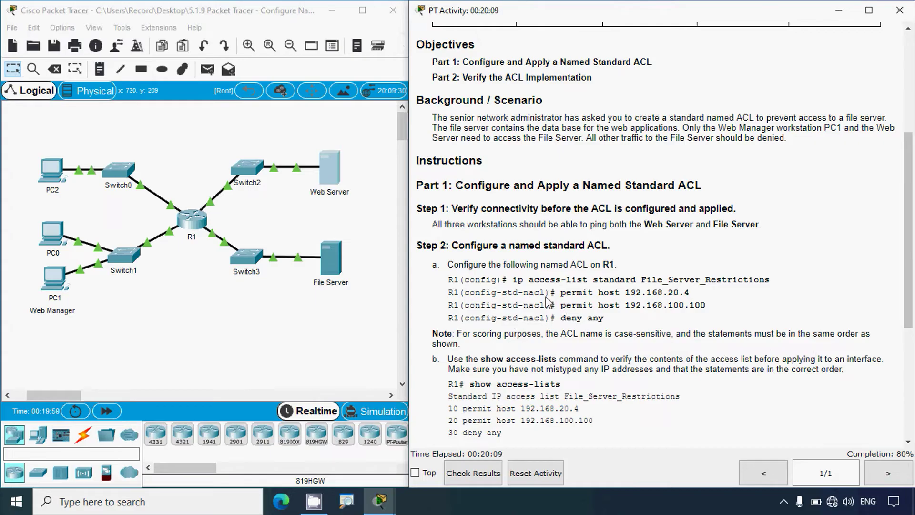
- Review the ACL statements in Step 2 of the instructions and the expected output of show access-lists
{"action": "left_click_drag", "start_coordinate": [546, 286], "coordinate": [607, 312]}
{"action": "left_click", "coordinate": [608, 312]}
{"action": "scroll", "coordinate": [638, 323], "scroll_direction": "down", "scroll_amount": 1}
{"action": "scroll", "coordinate": [638, 323], "scroll_direction": "down", "scroll_amount": 1}
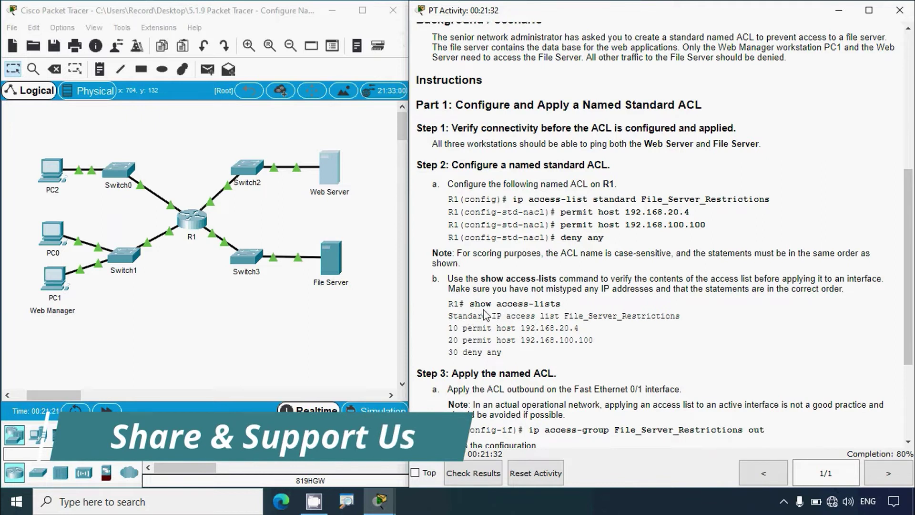
{"action": "left_click_drag", "start_coordinate": [456, 312], "coordinate": [524, 356]}
{"action": "left_click", "coordinate": [524, 355]}
- Reopen R1's command line and return from ACL configuration to privileged EXEC mode with end
{"action": "left_click", "coordinate": [193, 221]}
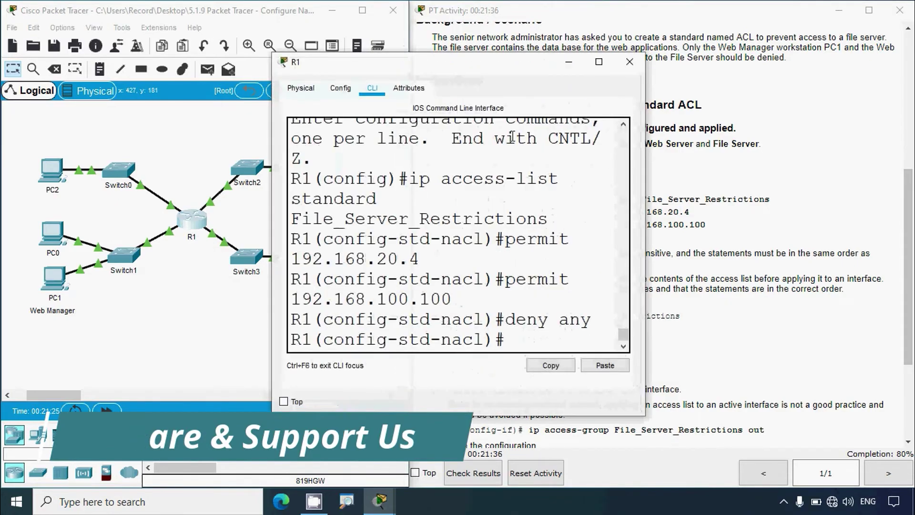
{"action": "key", "text": "super+Up"}
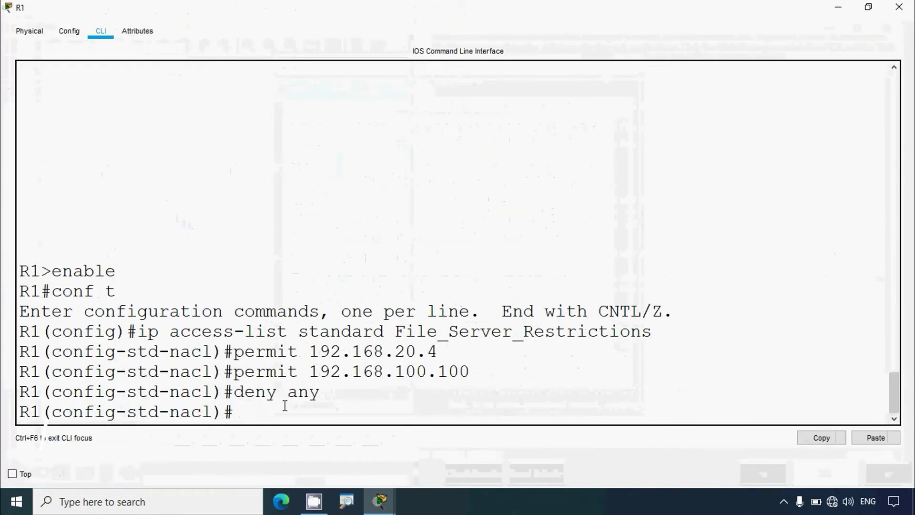
{"action": "type", "text": "end"}
{"action": "key", "text": "Return"}
{"action": "key", "text": "Return"}
- Run show access-lists on R1 and check the name and entries of the listed ACL
{"action": "type", "text": "show"}
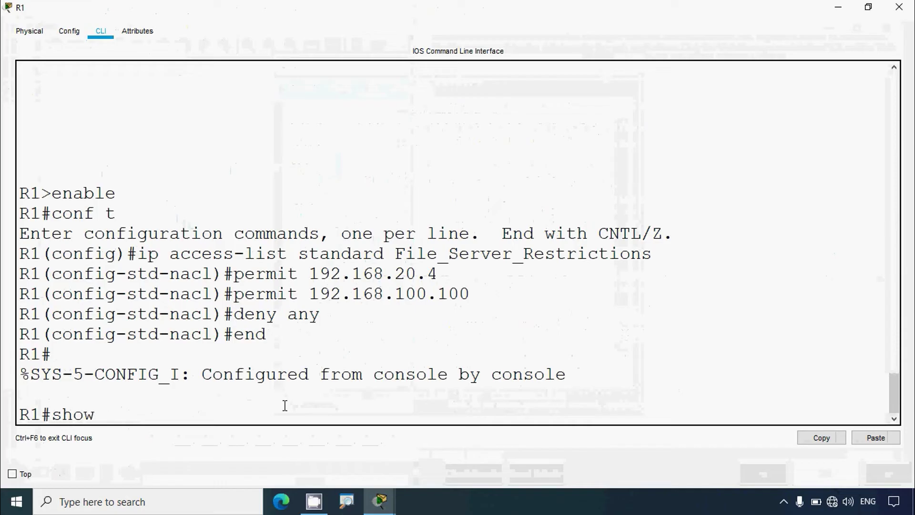
{"action": "type", "text": " access"}
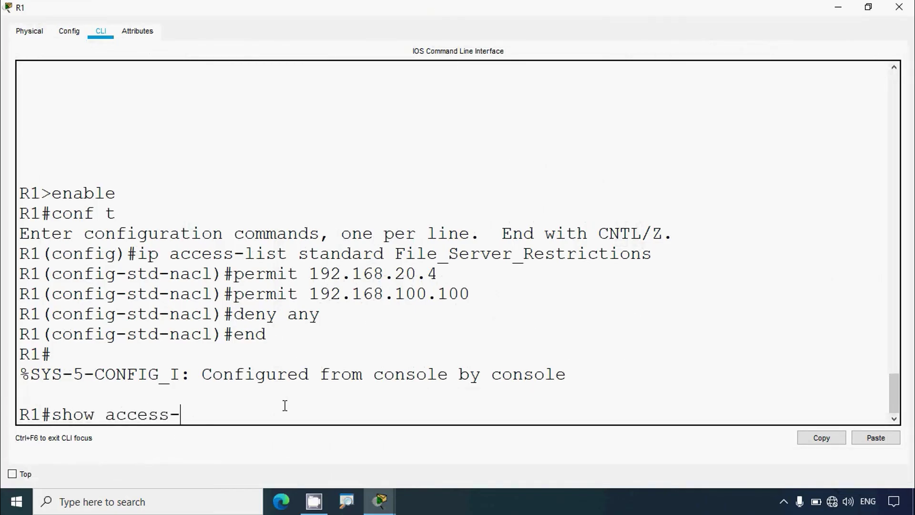
{"action": "type", "text": "-lists"}
{"action": "key", "text": "BackSpace"}
{"action": "type", "text": "s"}
{"action": "key", "text": "Return"}
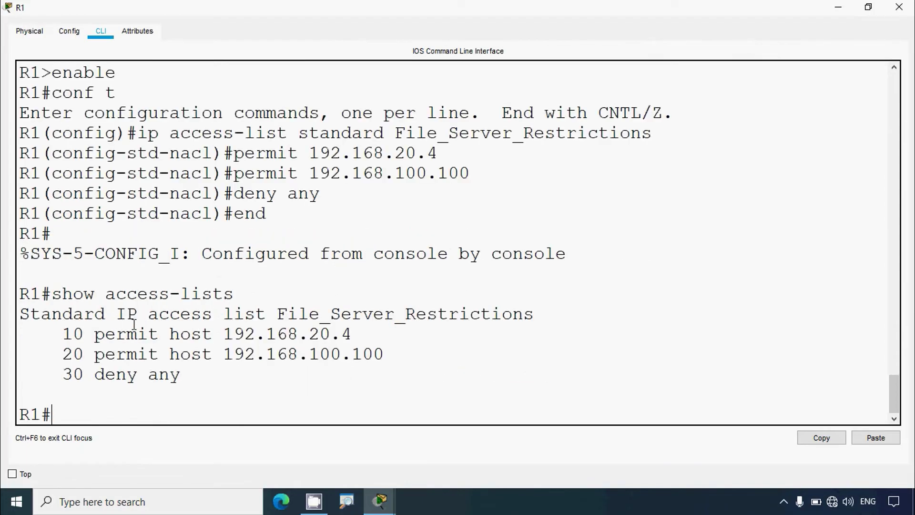
{"action": "left_click_drag", "start_coordinate": [277, 315], "coordinate": [539, 323]}
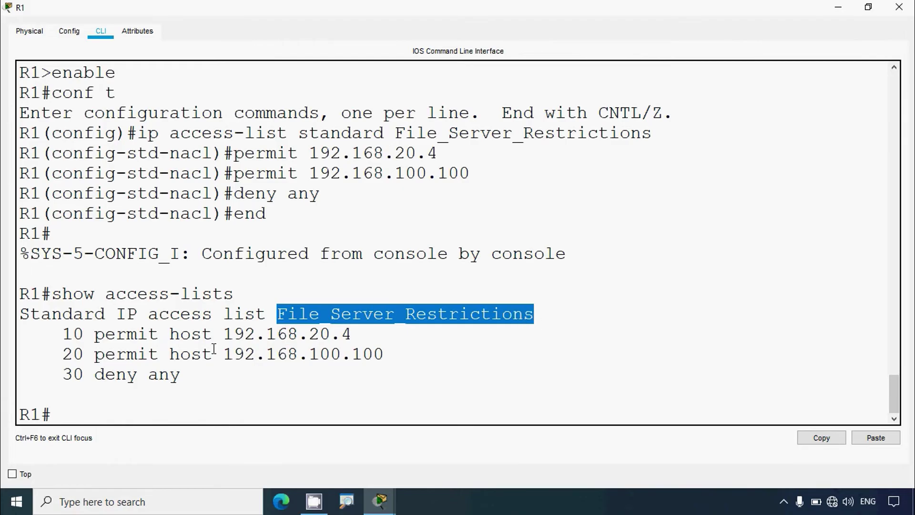
- Check the three File_Server_Restrictions entries and their host addresses in R1's show access-lists output, and close R1's window
{"action": "left_click_drag", "start_coordinate": [68, 334], "coordinate": [343, 332]}
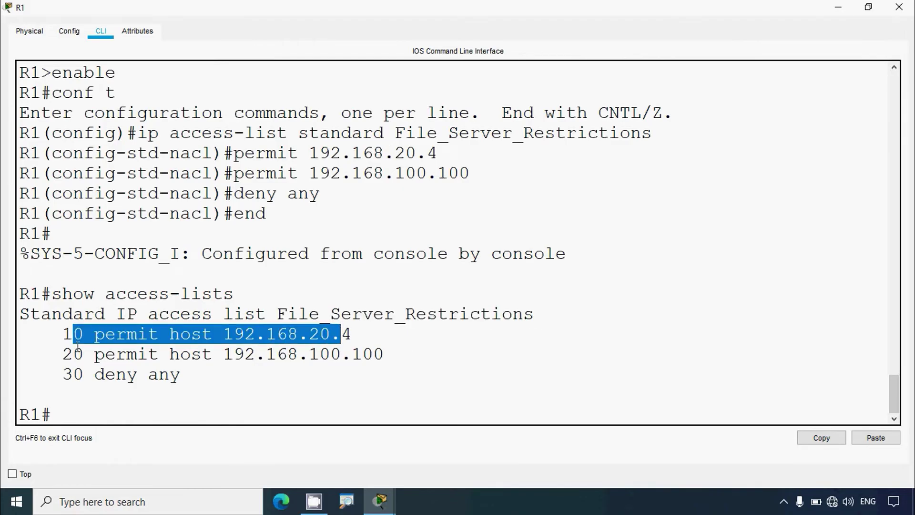
{"action": "left_click_drag", "start_coordinate": [65, 351], "coordinate": [344, 342]}
{"action": "left_click_drag", "start_coordinate": [62, 374], "coordinate": [181, 374]}
{"action": "left_click_drag", "start_coordinate": [225, 336], "coordinate": [353, 334]}
{"action": "left_click_drag", "start_coordinate": [231, 358], "coordinate": [386, 353]}
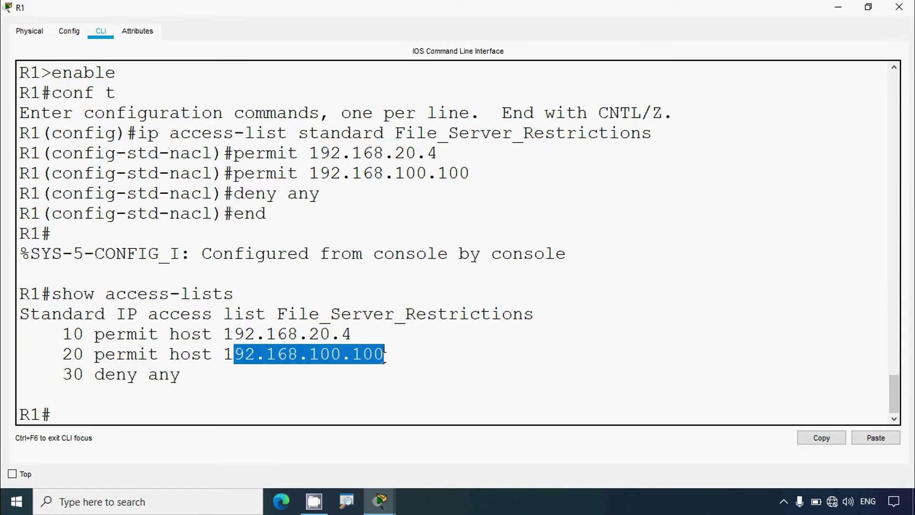
{"action": "left_click", "coordinate": [386, 353]}
{"action": "left_click", "coordinate": [899, 7]}
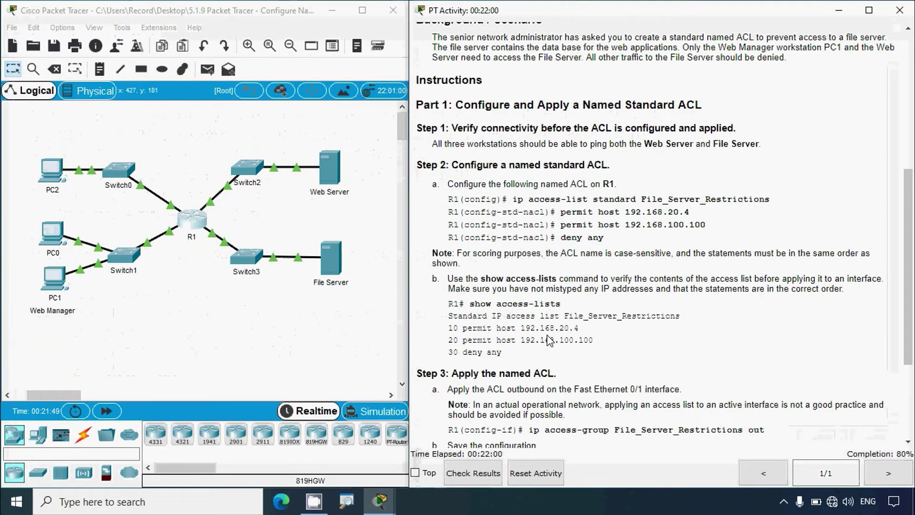
- Read Step 3 of the instructions for the ip access-group command, its ACL name and direction, and saving the configuration
{"action": "scroll", "coordinate": [548, 334], "scroll_direction": "down", "scroll_amount": 3}
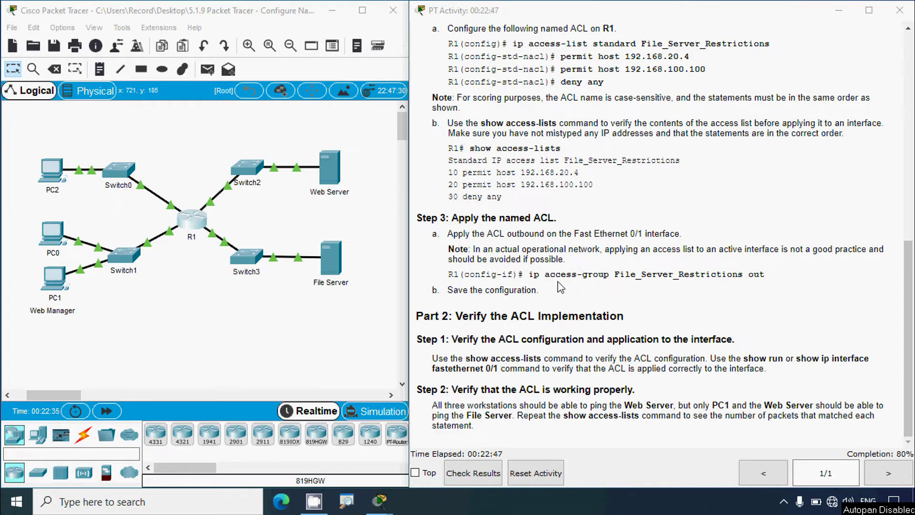
{"action": "left_click_drag", "start_coordinate": [620, 276], "coordinate": [745, 278]}
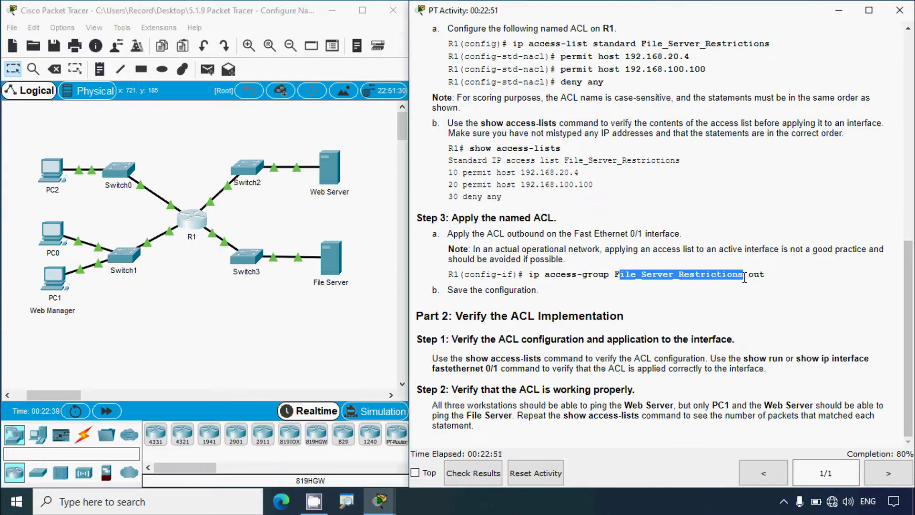
{"action": "double_click", "coordinate": [753, 276]}
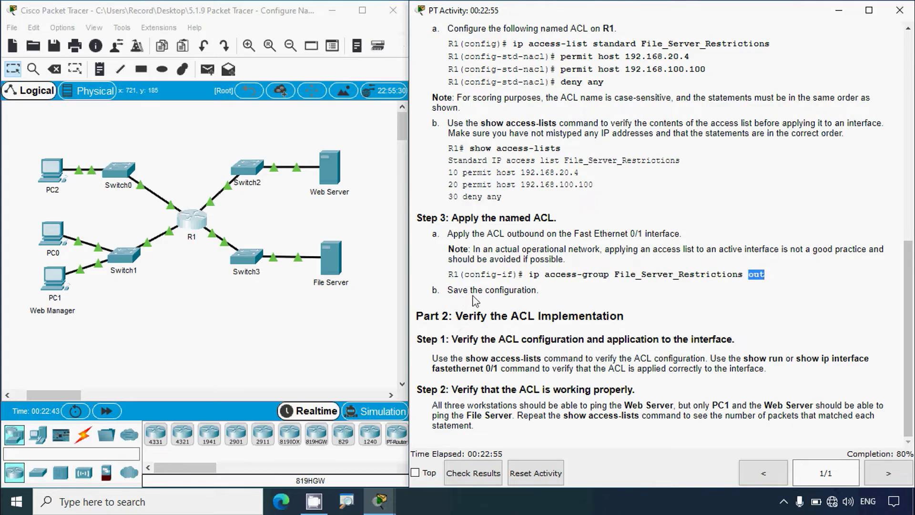
{"action": "left_click", "coordinate": [542, 300]}
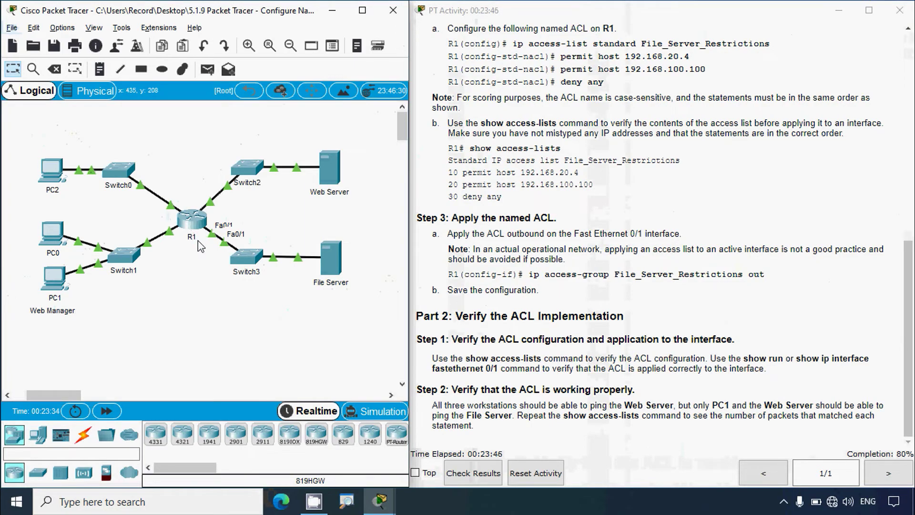
- Reopen R1's command line and copy the ACL name File_Server_Restrictions from the Step 3 command in the instructions
{"action": "left_click", "coordinate": [197, 231]}
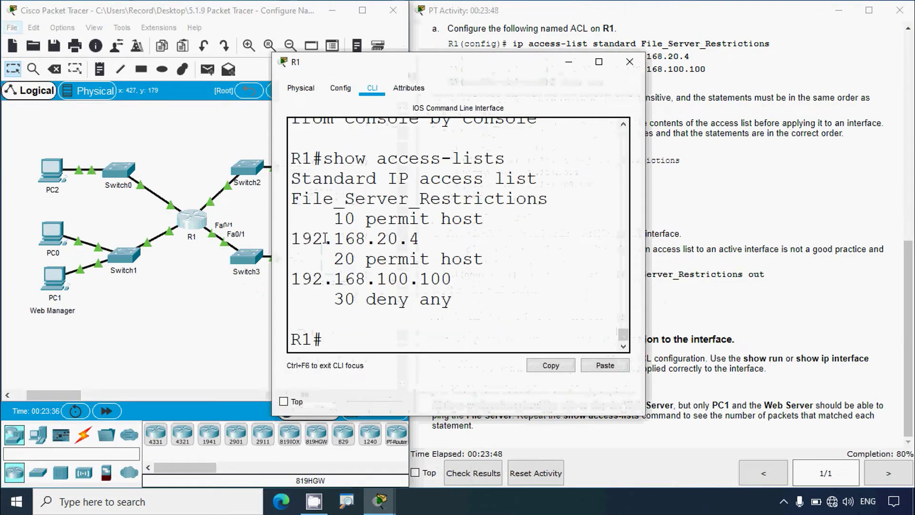
{"action": "left_click", "coordinate": [651, 303]}
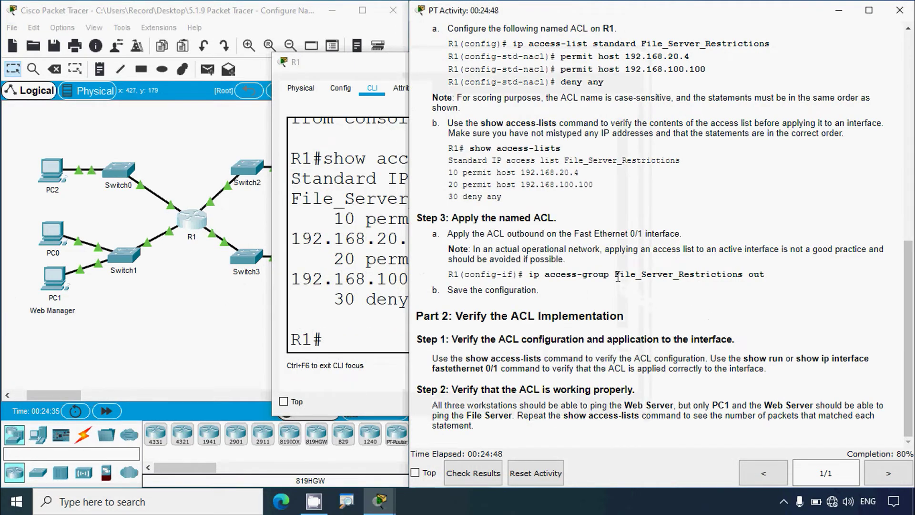
{"action": "left_click_drag", "start_coordinate": [616, 276], "coordinate": [745, 274]}
{"action": "key", "text": "super+c"}
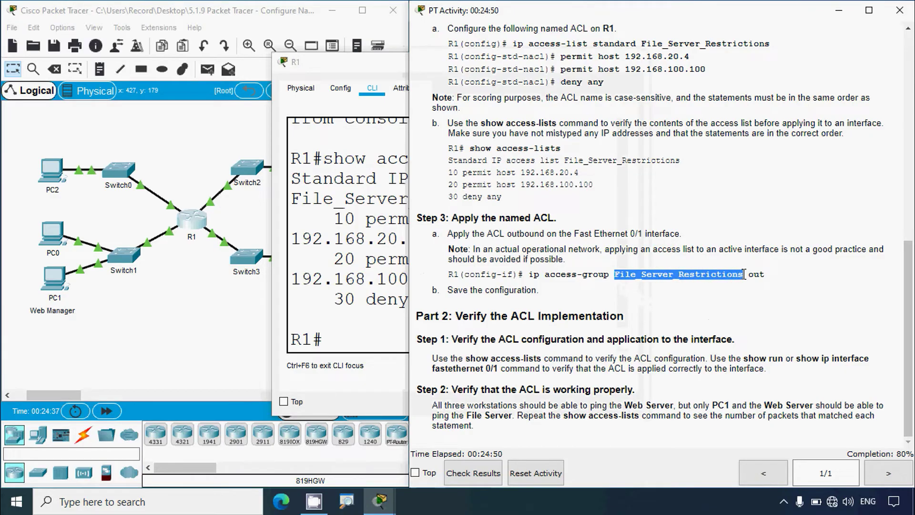
{"action": "key", "text": "alt+Tab"}
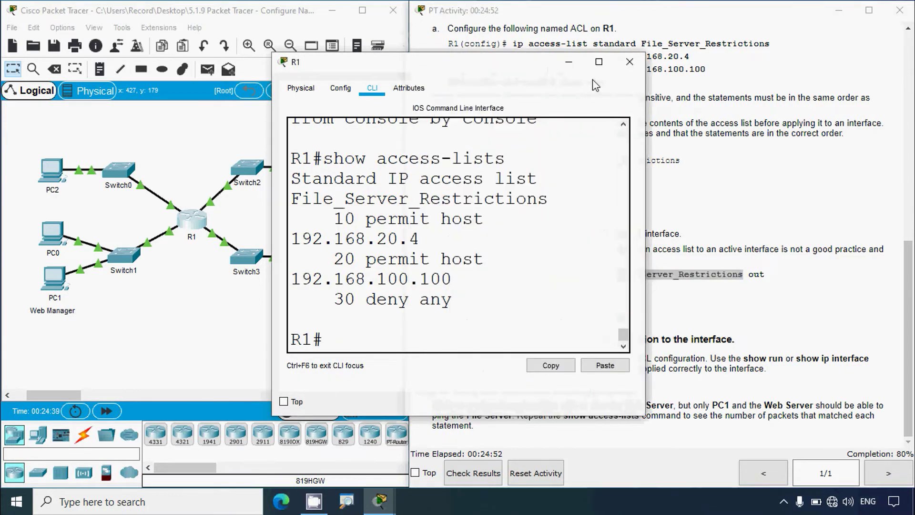
- Maximize R1's window and enter interface configuration mode for fa0/1 from global configuration
{"action": "left_click", "coordinate": [594, 67]}
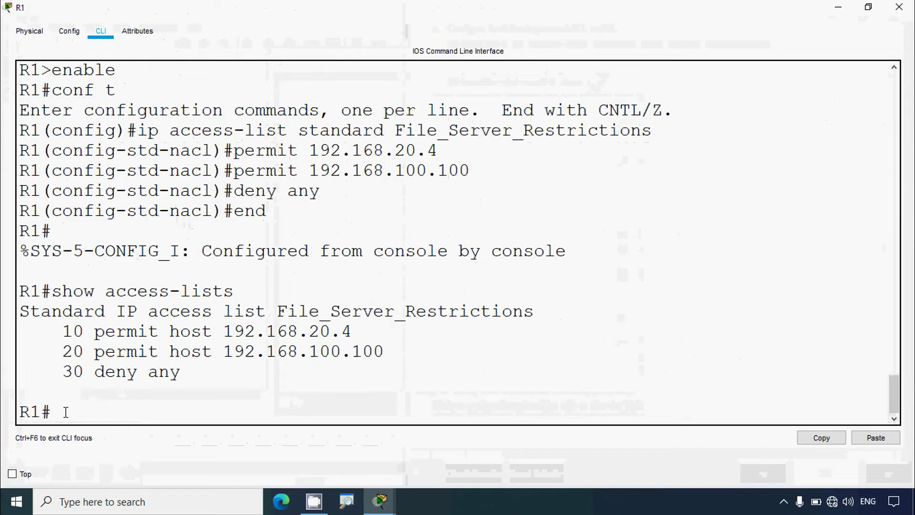
{"action": "type", "text": "conf t"}
{"action": "key", "text": "Return"}
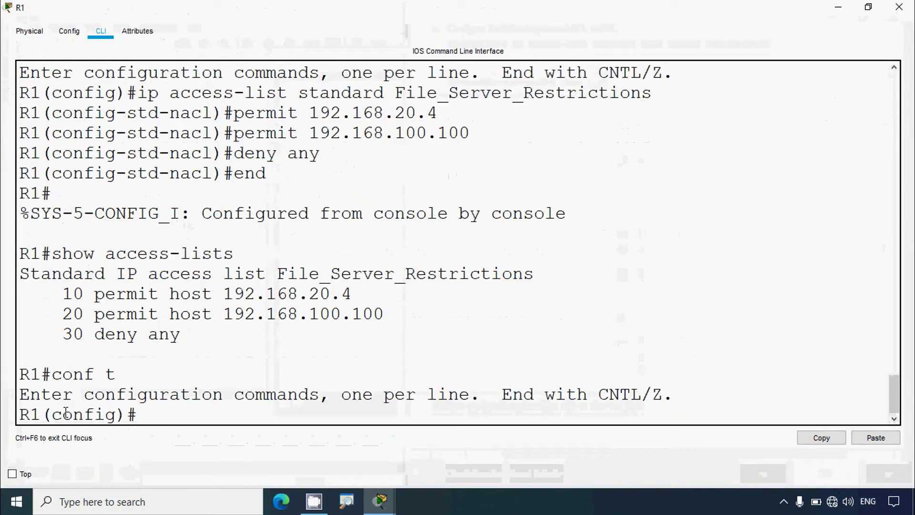
{"action": "type", "text": "interface"}
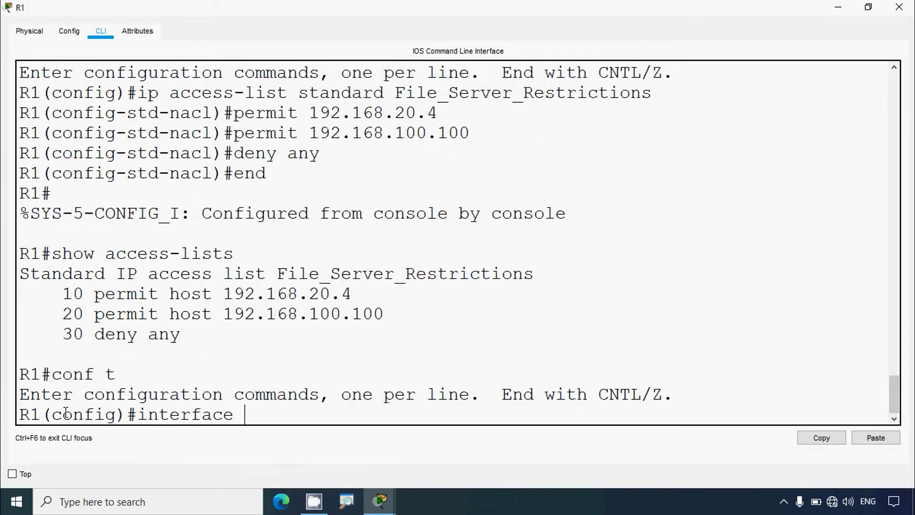
{"action": "type", "text": " fa0/1"}
{"action": "key", "text": "Return"}
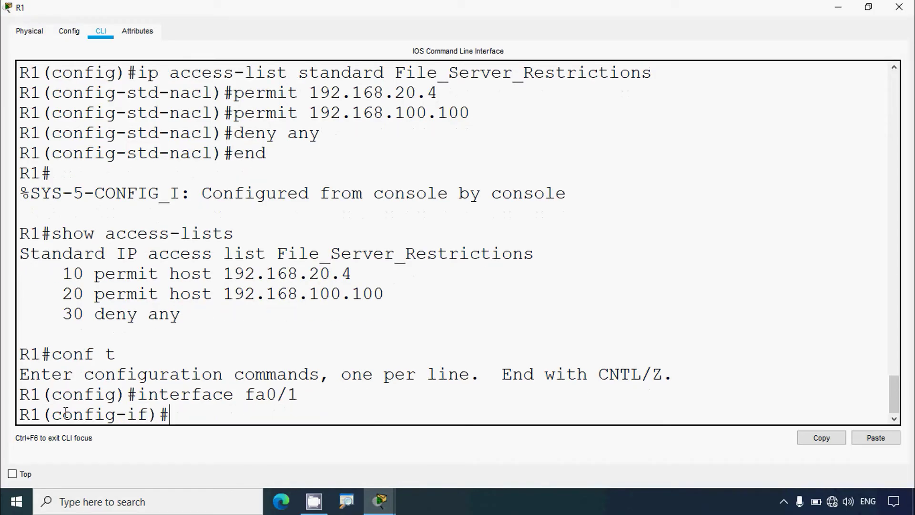
- Apply File_Server_Restrictions outbound on the interface with ip access-group, listing the available direction options before choosing out
{"action": "type", "text": "ip acce"}
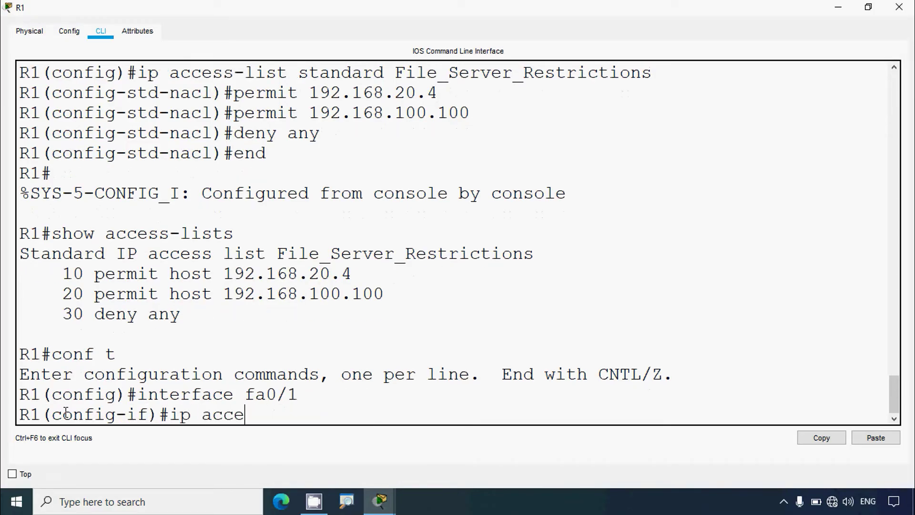
{"action": "type", "text": "ss-group"}
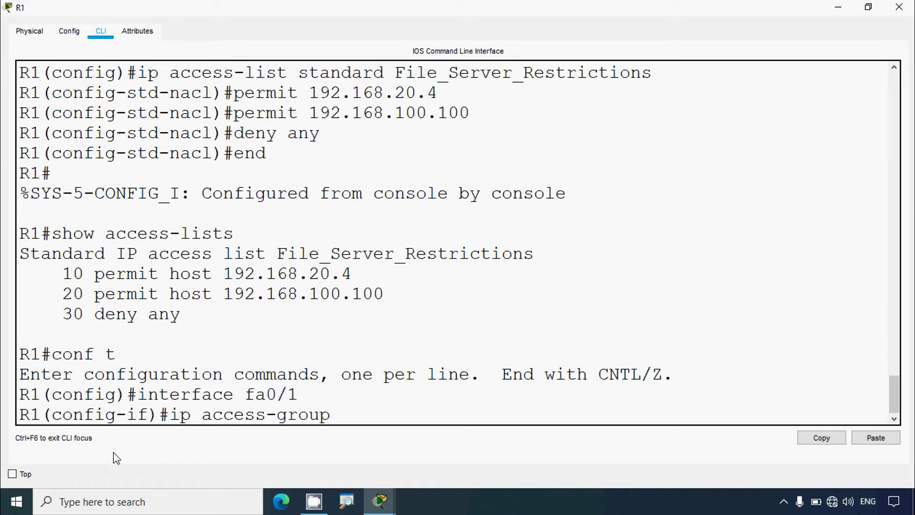
{"action": "right_click", "coordinate": [352, 411]}
{"action": "left_click", "coordinate": [402, 435]}
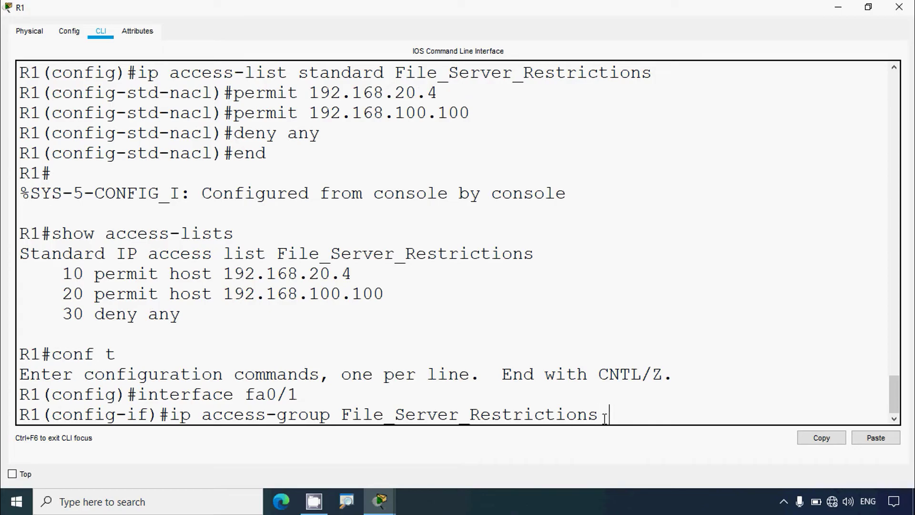
{"action": "type", "text": "?"}
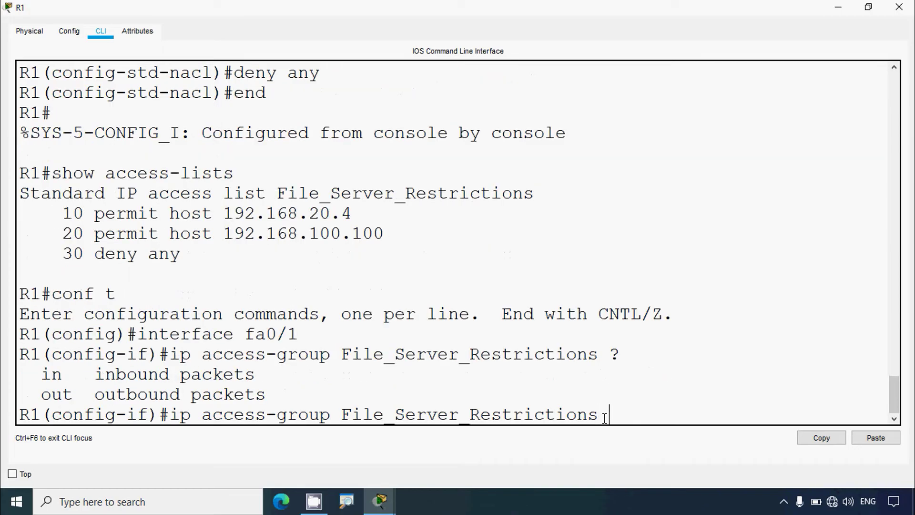
{"action": "double_click", "coordinate": [615, 353]}
{"action": "left_click", "coordinate": [611, 414]}
{"action": "type", "text": "but"}
{"action": "key", "text": "Return"}
- Return R1 to privileged EXEC mode, save the running configuration to startup-config with copy run start, and close R1's window
{"action": "type", "text": "end"}
{"action": "key", "text": "Return"}
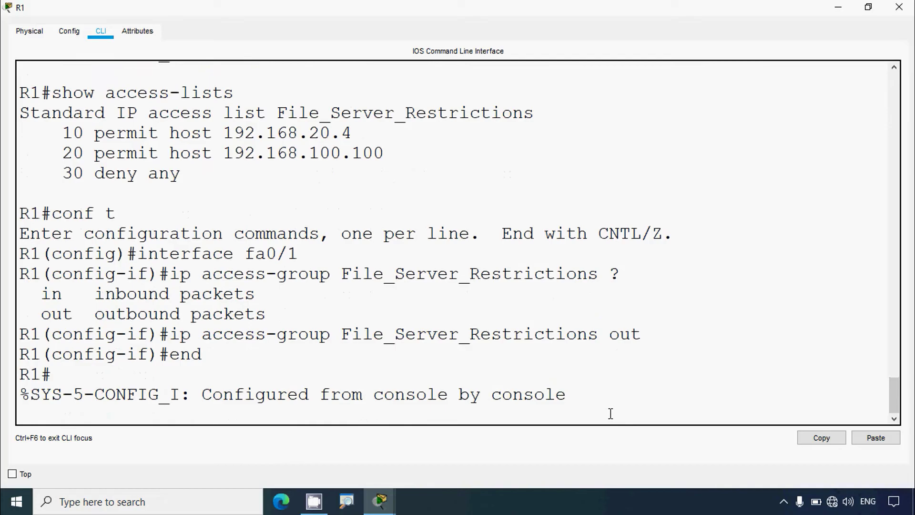
{"action": "type", "text": "copy run"}
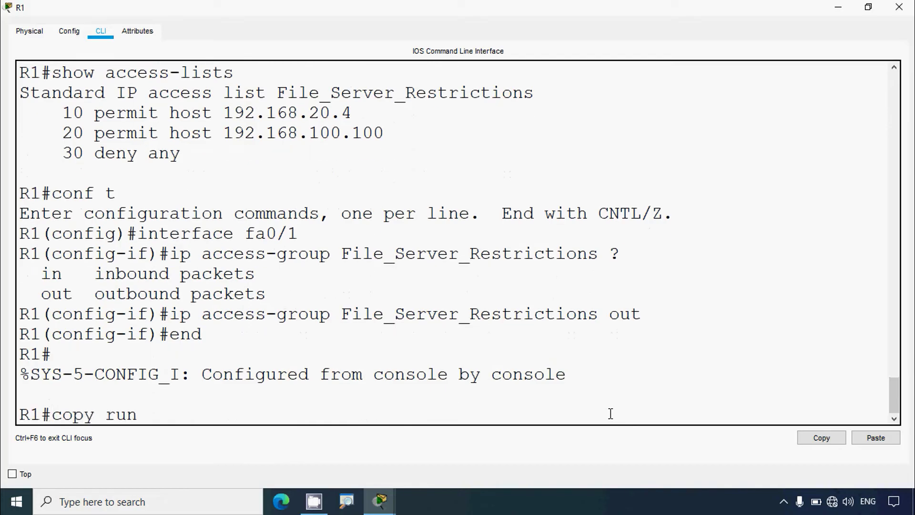
{"action": "type", "text": " start"}
{"action": "key", "text": "Return"}
{"action": "key", "text": "Return"}
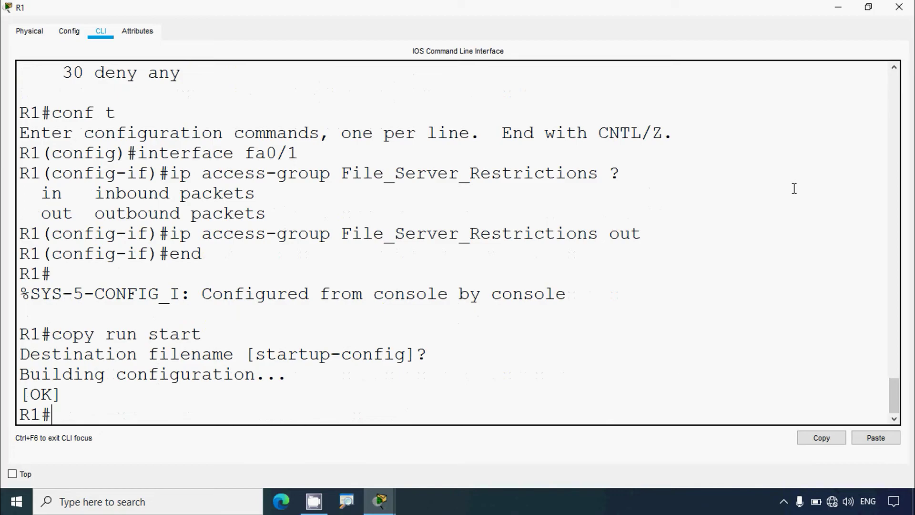
{"action": "left_click", "coordinate": [900, 6]}
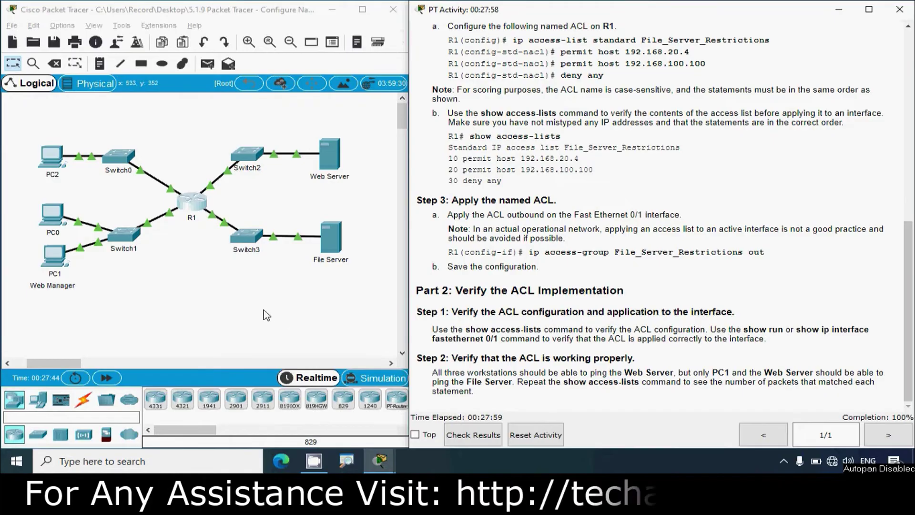
- Reopen R1's command line in a maximized window, enter privileged EXEC mode and display the running configuration with show run
{"action": "left_click", "coordinate": [192, 202]}
{"action": "left_click", "coordinate": [595, 60]}
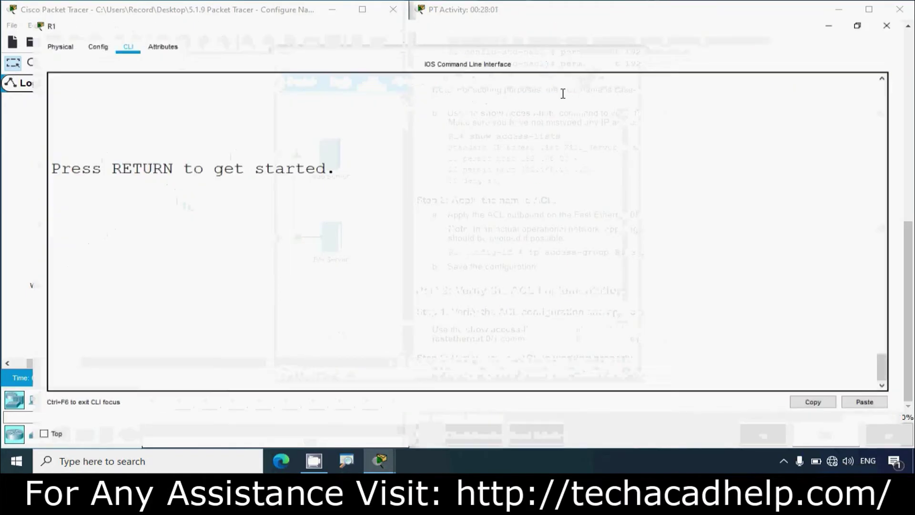
{"action": "key", "text": "Return"}
{"action": "type", "text": "en"}
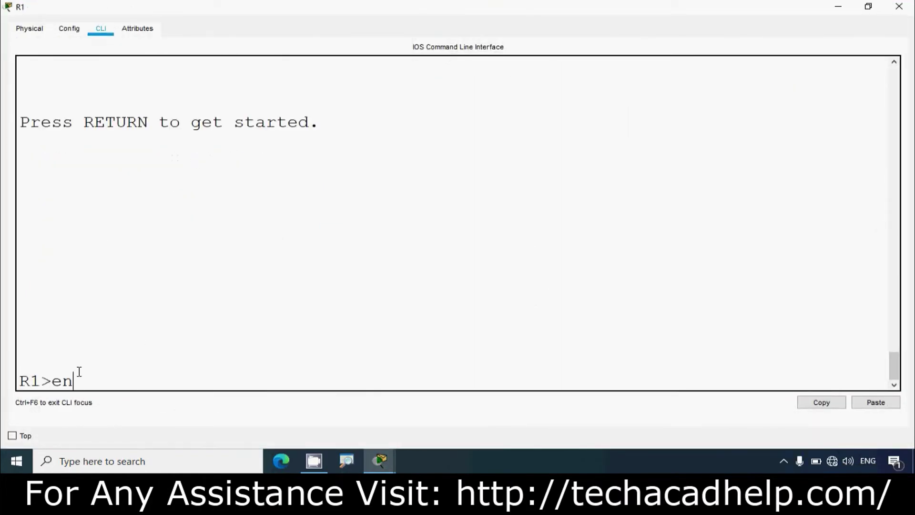
{"action": "key", "text": "Return"}
{"action": "type", "text": "sh"}
{"action": "key", "text": "BackSpace"}
{"action": "type", "text": "how"}
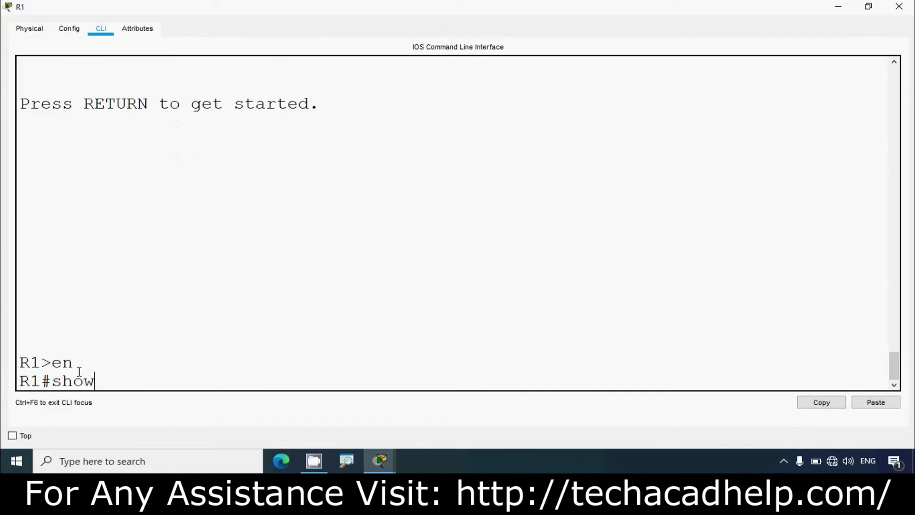
{"action": "type", "text": " run"}
{"action": "key", "text": "Return"}
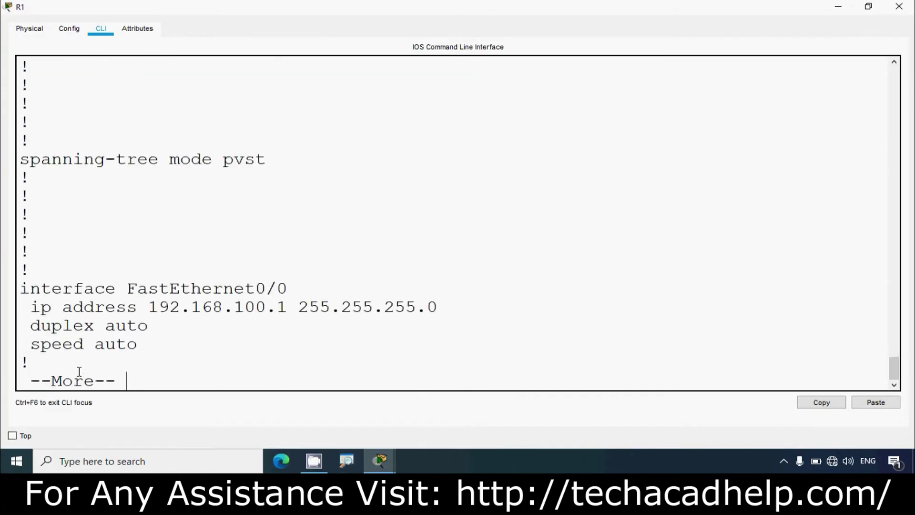
- Page through the running configuration and check the ip access-group line and its direction under FastEthernet0/1
{"action": "key", "text": "space"}
{"action": "key", "text": "space"}
{"action": "scroll", "coordinate": [88, 350], "scroll_direction": "up", "scroll_amount": 10}
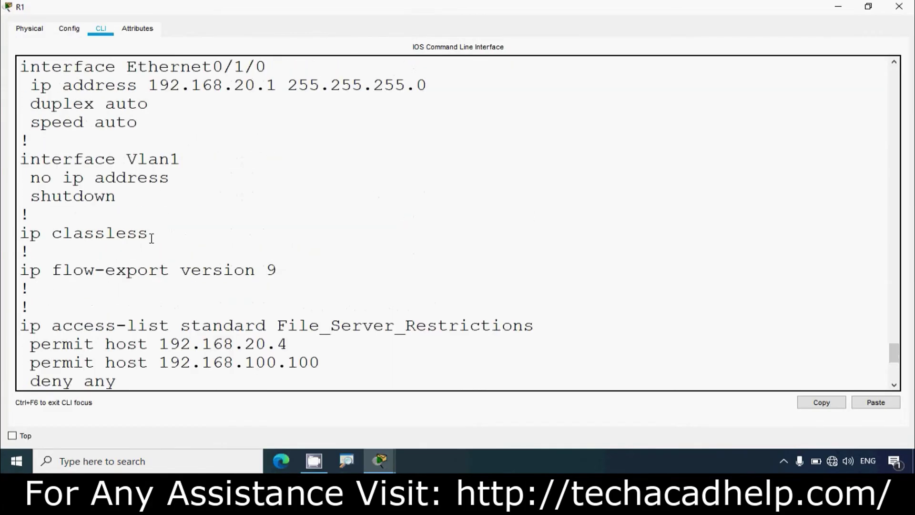
{"action": "scroll", "coordinate": [152, 246], "scroll_direction": "up", "scroll_amount": 1}
{"action": "left_click_drag", "start_coordinate": [128, 160], "coordinate": [283, 160]}
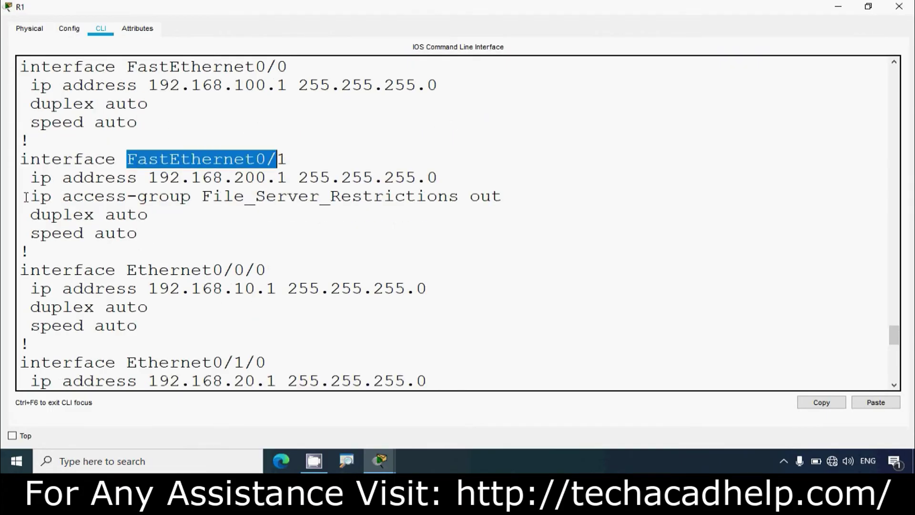
{"action": "left_click_drag", "start_coordinate": [27, 196], "coordinate": [457, 199]}
{"action": "left_click", "coordinate": [214, 199]}
{"action": "left_click_drag", "start_coordinate": [458, 198], "coordinate": [507, 198]}
{"action": "left_click", "coordinate": [394, 286]}
{"action": "scroll", "coordinate": [391, 287], "scroll_direction": "down", "scroll_amount": 10}
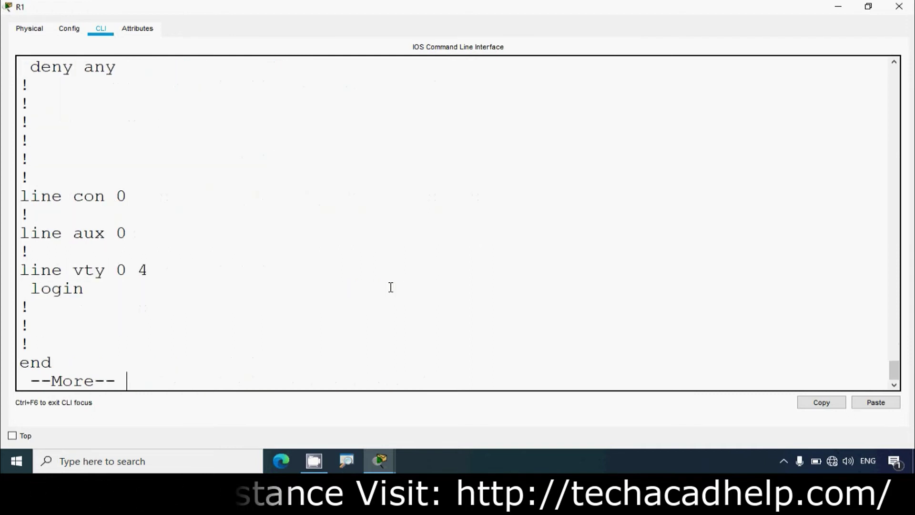
{"action": "key", "text": "space"}
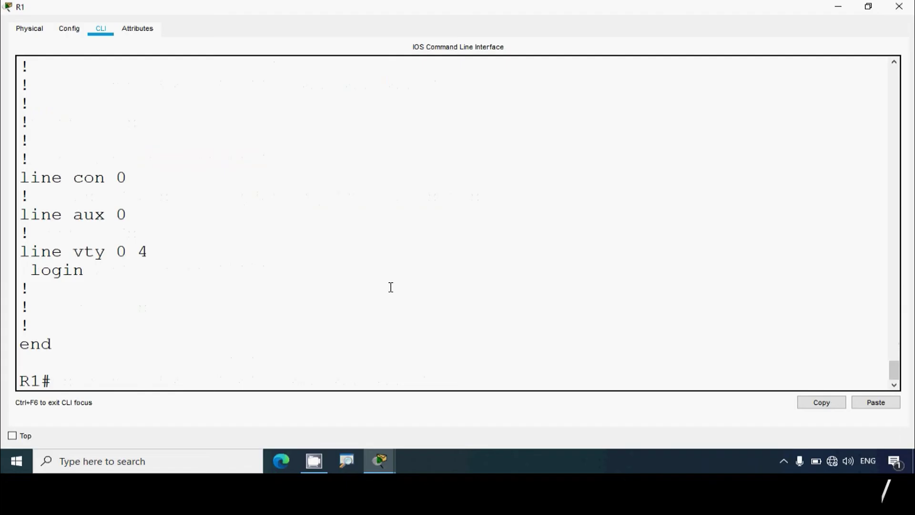
- Run show ip interface fa0/1 on R1 and check which access lists are set for outgoing and inbound traffic
{"action": "type", "text": "show ip interf"}
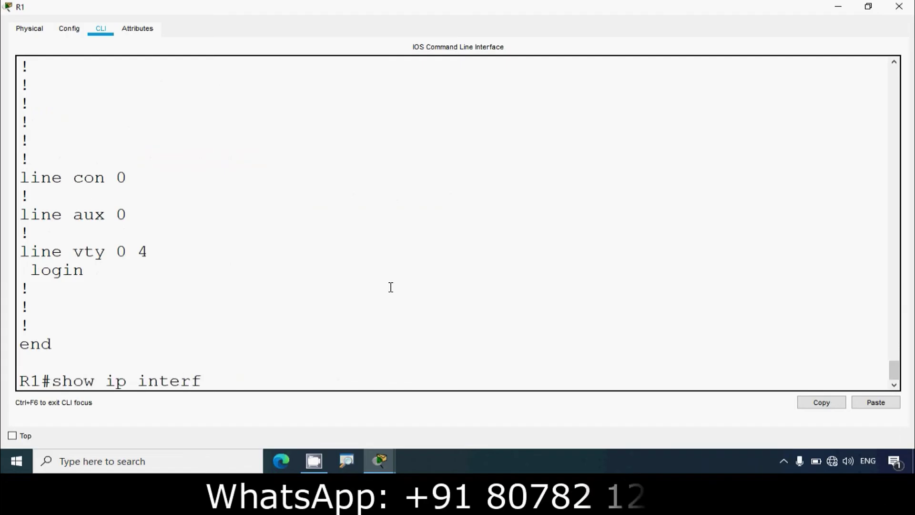
{"action": "type", "text": "ace fa"}
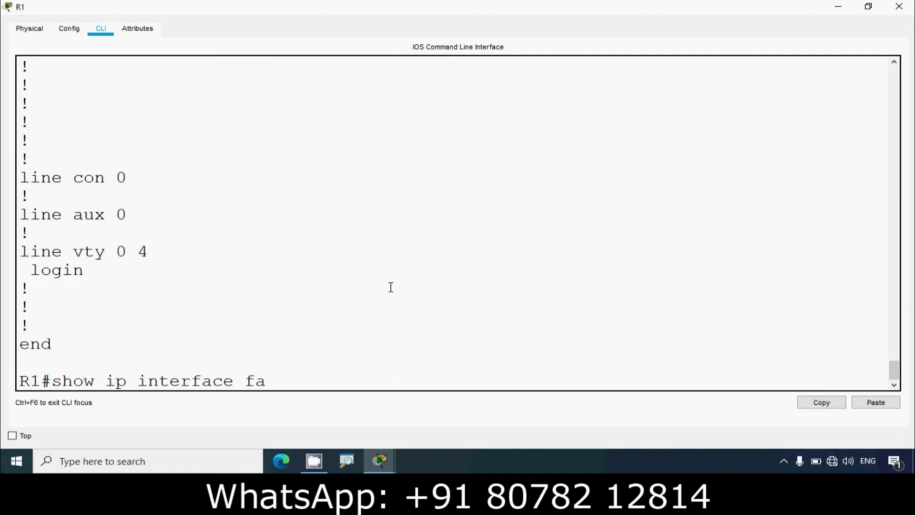
{"action": "type", "text": "0/1"}
{"action": "key", "text": "Return"}
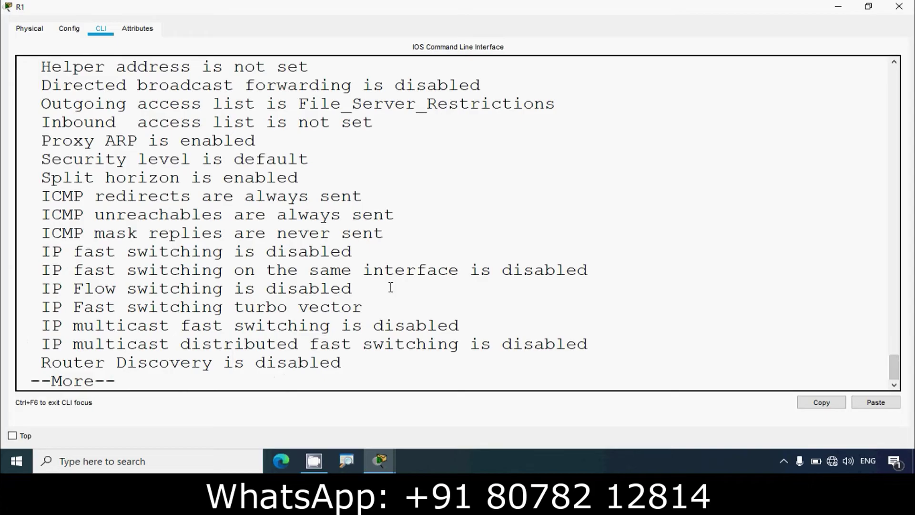
{"action": "key", "text": "space"}
{"action": "scroll", "coordinate": [288, 210], "scroll_direction": "up", "scroll_amount": 3}
{"action": "scroll", "coordinate": [93, 208], "scroll_direction": "up", "scroll_amount": 3}
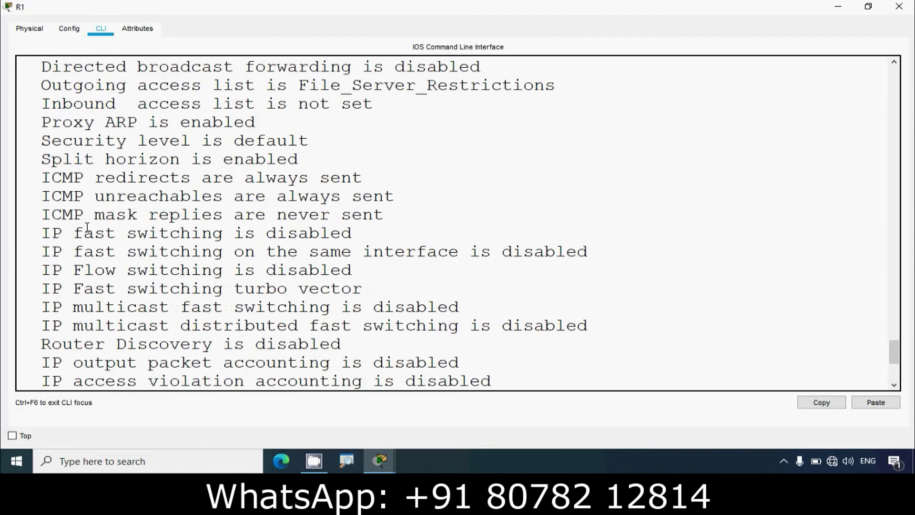
{"action": "scroll", "coordinate": [219, 288], "scroll_direction": "up", "scroll_amount": 2}
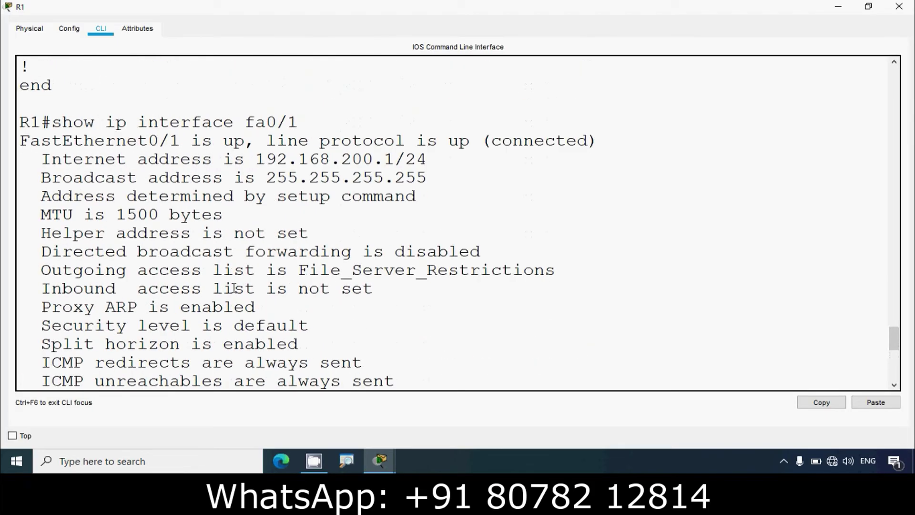
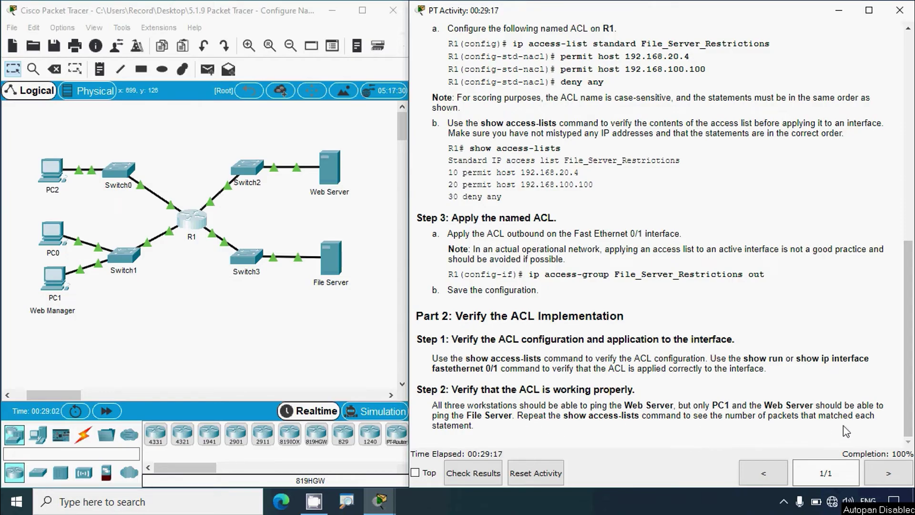
- Open PC1's command prompt, ping the Web Server at 192.168.100.100, and close PC1's window
{"action": "left_click", "coordinate": [241, 340]}
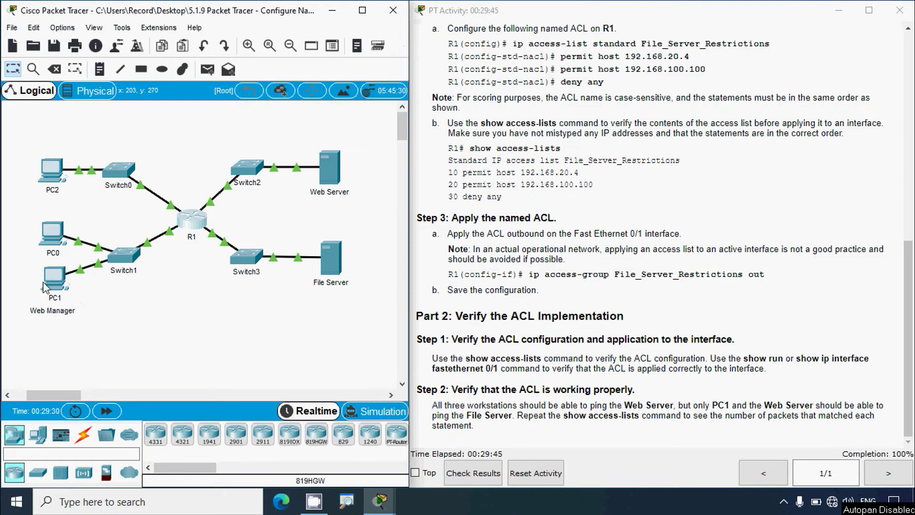
{"action": "left_click", "coordinate": [61, 289]}
{"action": "left_click", "coordinate": [608, 55]}
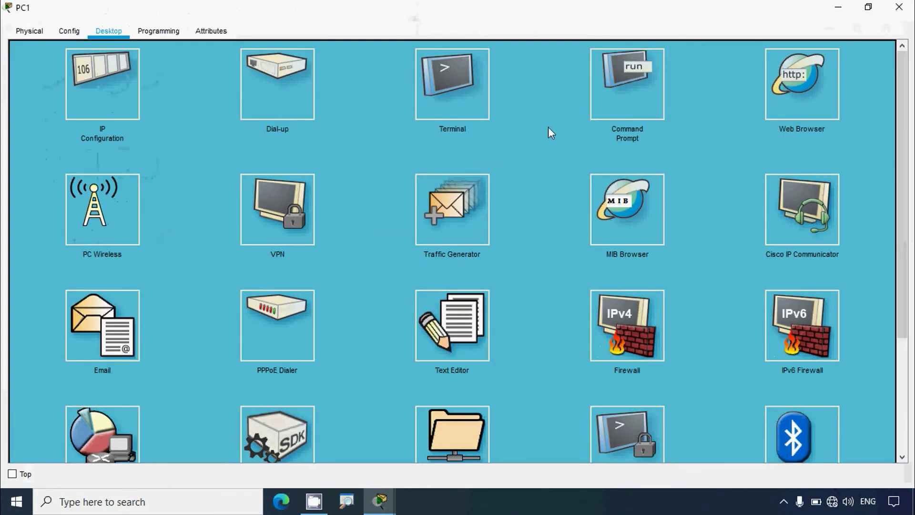
{"action": "left_click", "coordinate": [628, 92]}
{"action": "key", "text": "Return"}
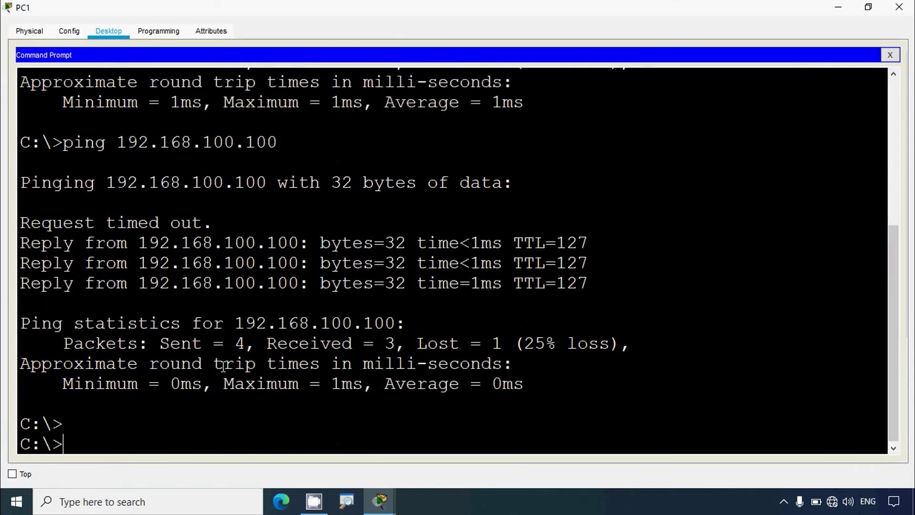
{"action": "key", "text": "Up"}
{"action": "key", "text": "Up"}
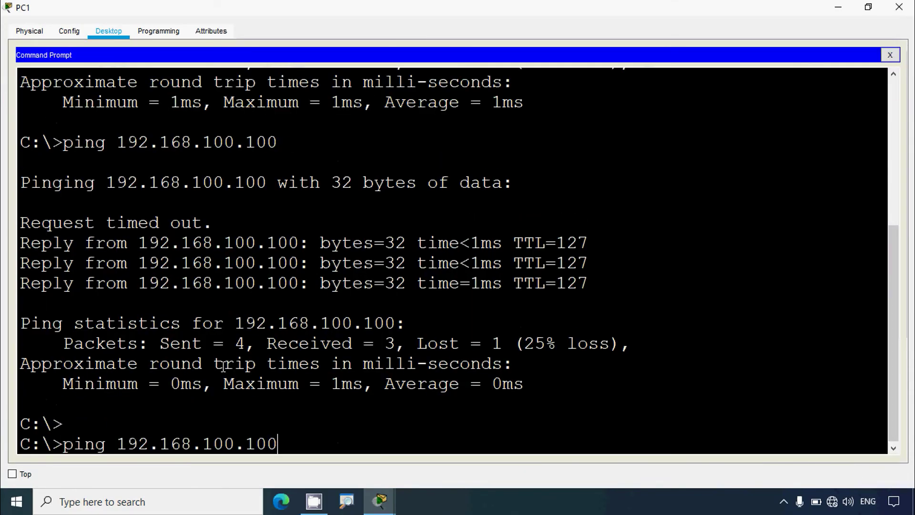
{"action": "key", "text": "Return"}
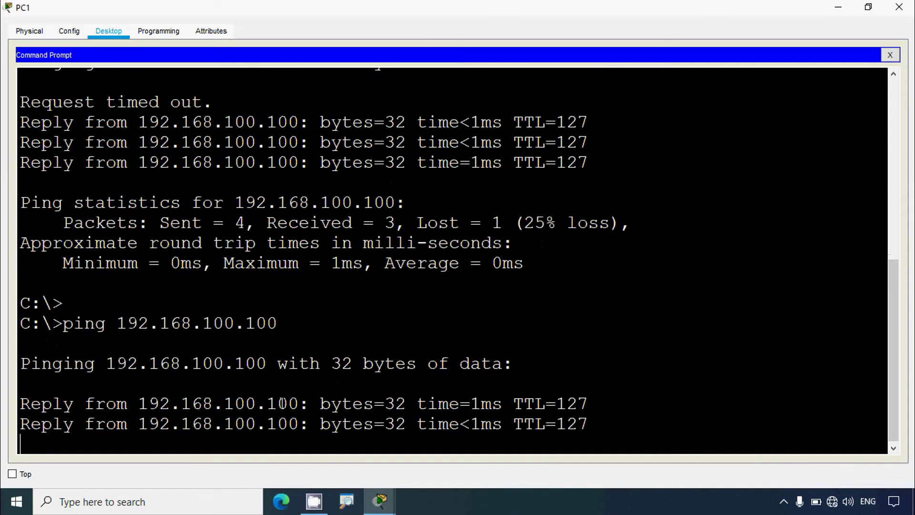
{"action": "left_click", "coordinate": [899, 7]}
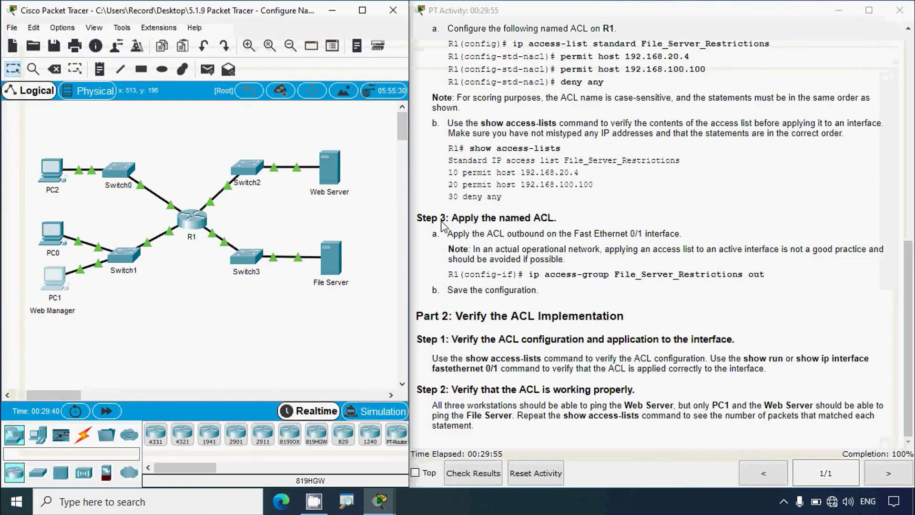
- Ping the Web Server at 192.168.100.100 from PC0's command prompt in a maximized window, and close PC0's window
{"action": "left_click", "coordinate": [53, 234]}
{"action": "left_click", "coordinate": [596, 153]}
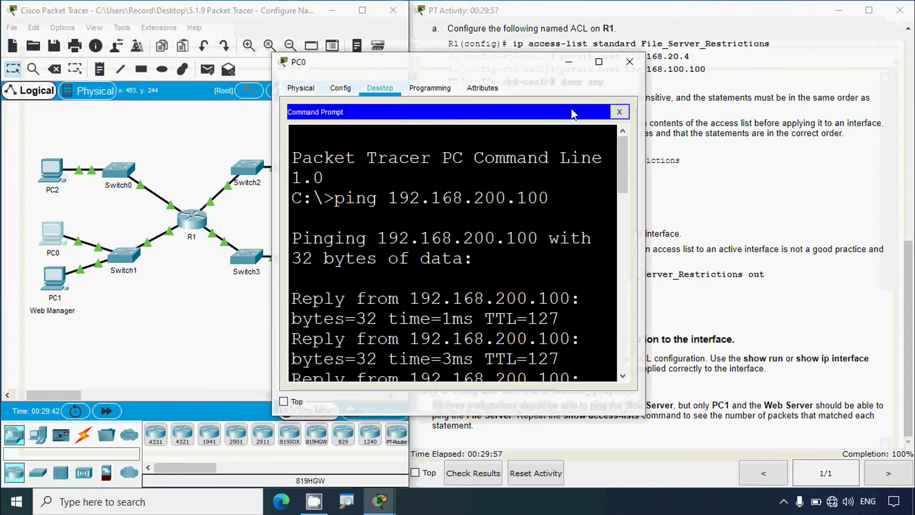
{"action": "left_click", "coordinate": [595, 63]}
{"action": "key", "text": "Return"}
{"action": "key", "text": "Up"}
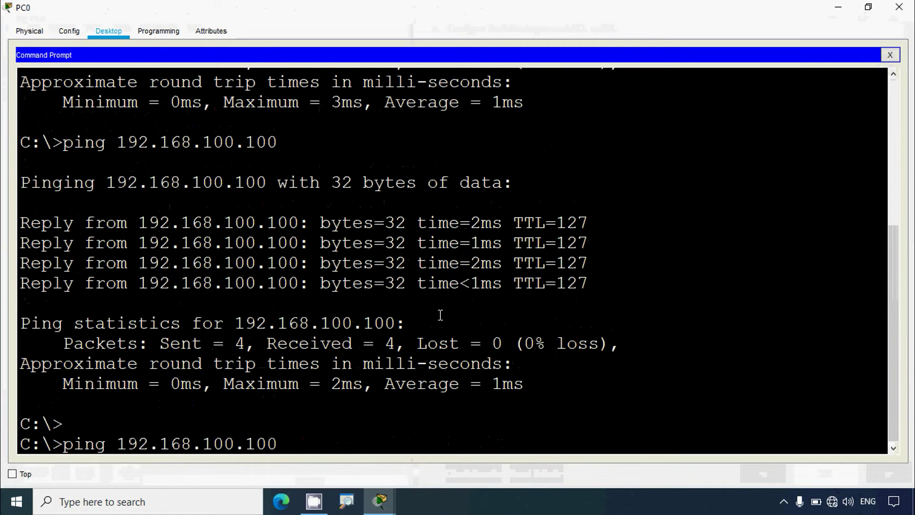
{"action": "key", "text": "Return"}
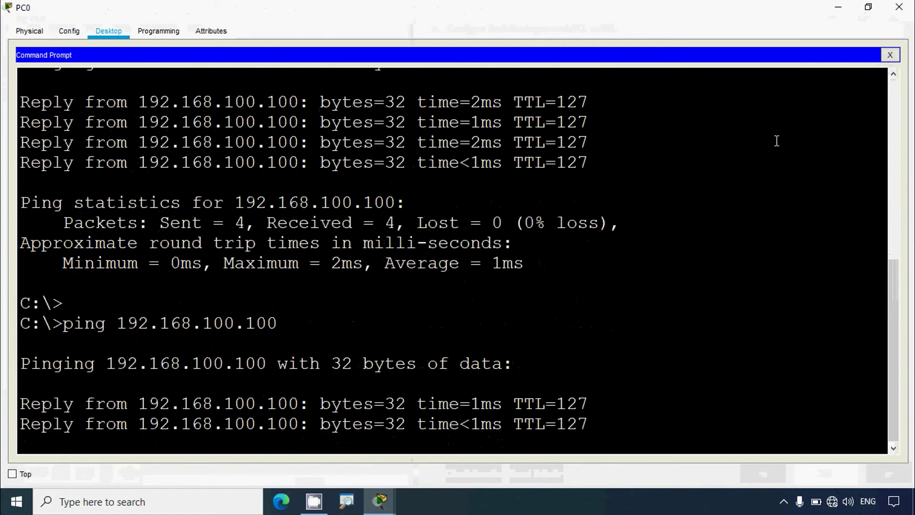
{"action": "left_click", "coordinate": [899, 7]}
- Open PC2's command prompt in a maximized window and ping the Web Server at 192.168.100.100
{"action": "left_click", "coordinate": [52, 169]}
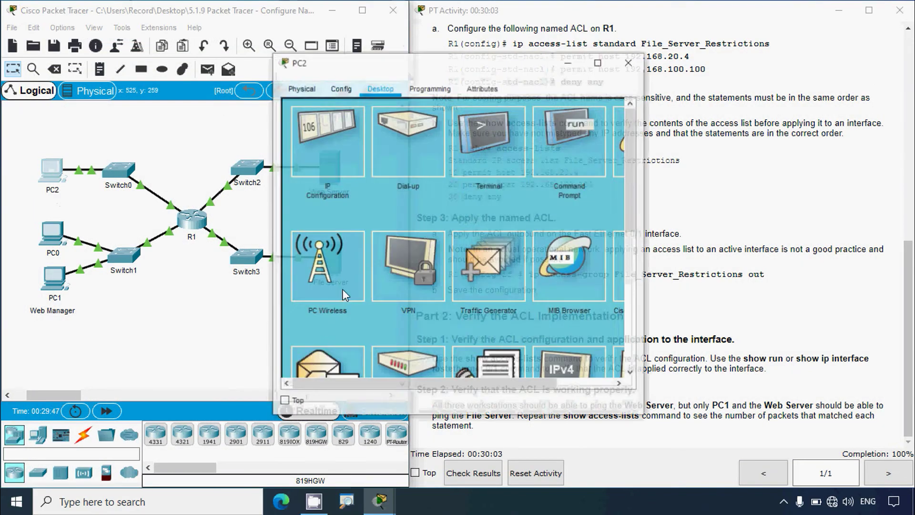
{"action": "left_click", "coordinate": [586, 168]}
{"action": "left_click", "coordinate": [599, 61]}
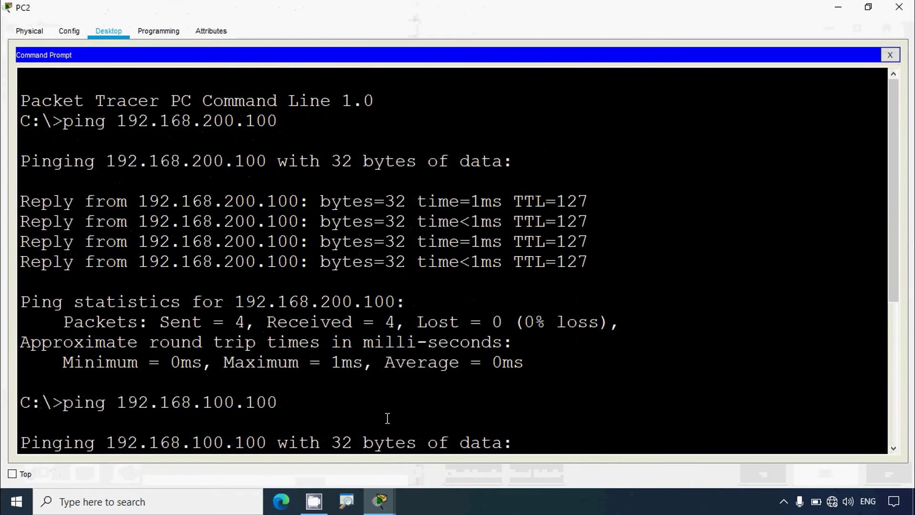
{"action": "scroll", "coordinate": [373, 435], "scroll_direction": "down", "scroll_amount": 5}
{"action": "key", "text": "Up"}
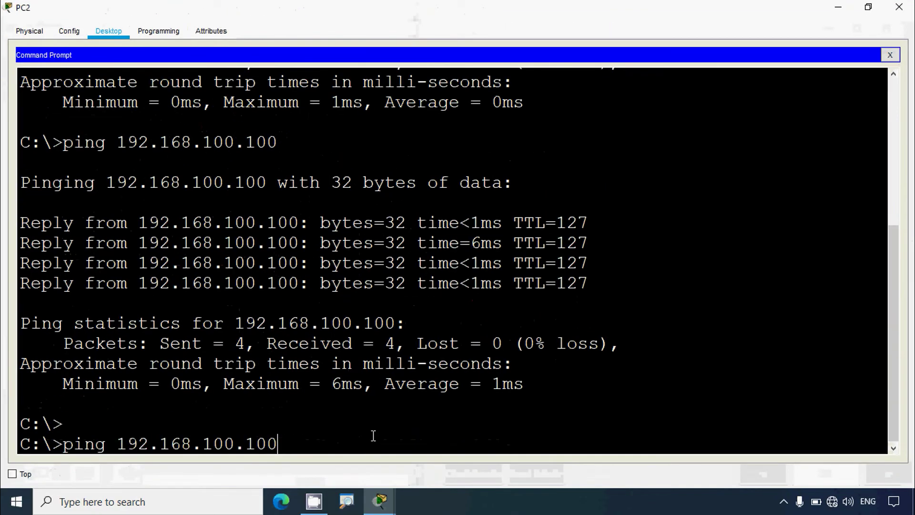
{"action": "key", "text": "Up"}
{"action": "key", "text": "Return"}
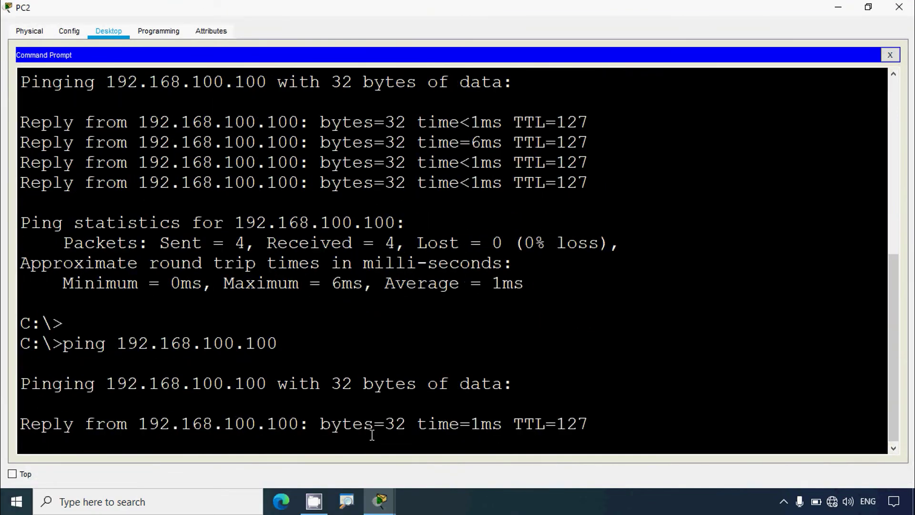
- Copy the ping 192.168.100.100 command text from PC2's command prompt and close PC2's window
{"action": "left_click_drag", "start_coordinate": [278, 303], "coordinate": [72, 162]}
{"action": "left_click", "coordinate": [251, 180]}
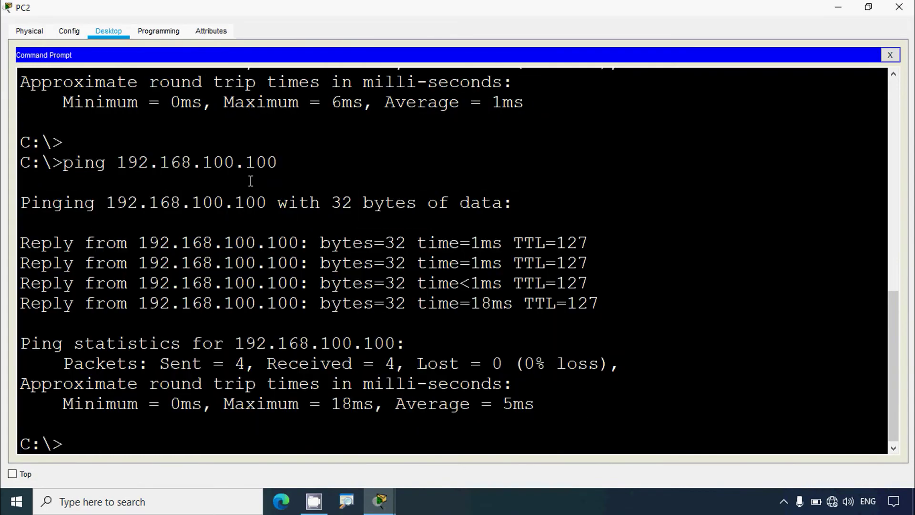
{"action": "left_click_drag", "start_coordinate": [276, 161], "coordinate": [64, 162]}
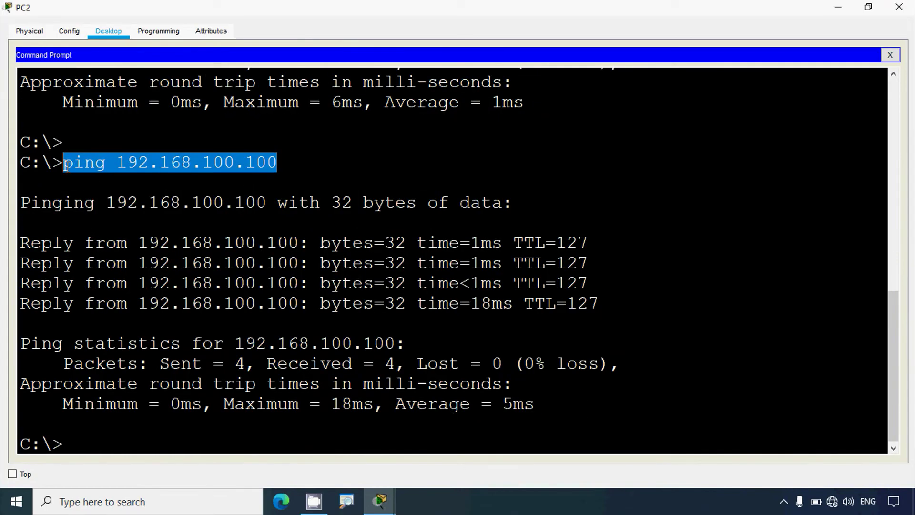
{"action": "right_click", "coordinate": [71, 165]}
{"action": "left_click", "coordinate": [96, 175]}
{"action": "left_click", "coordinate": [899, 7]}
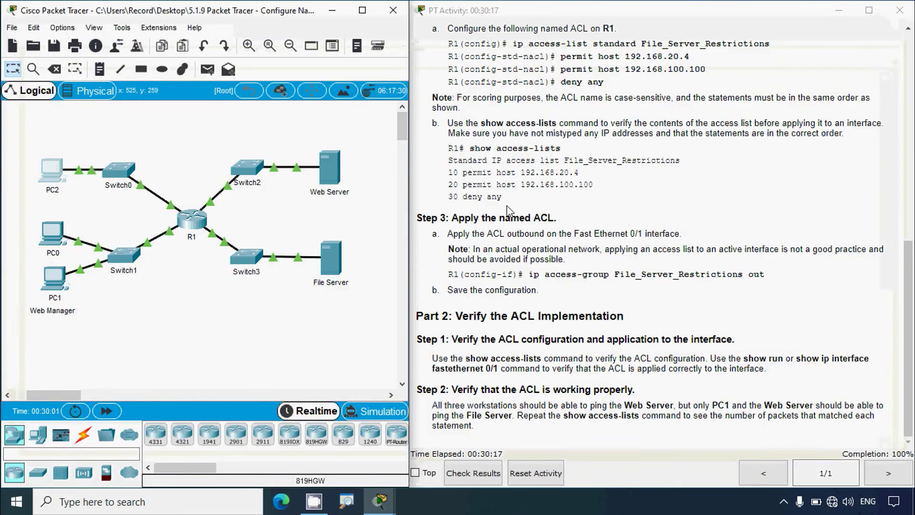
- Open File Server's command prompt, paste the copied command to ping 192.168.100.100 without the duplicated ping, run it, and close the window
{"action": "left_click", "coordinate": [332, 260]}
{"action": "left_click", "coordinate": [424, 87]}
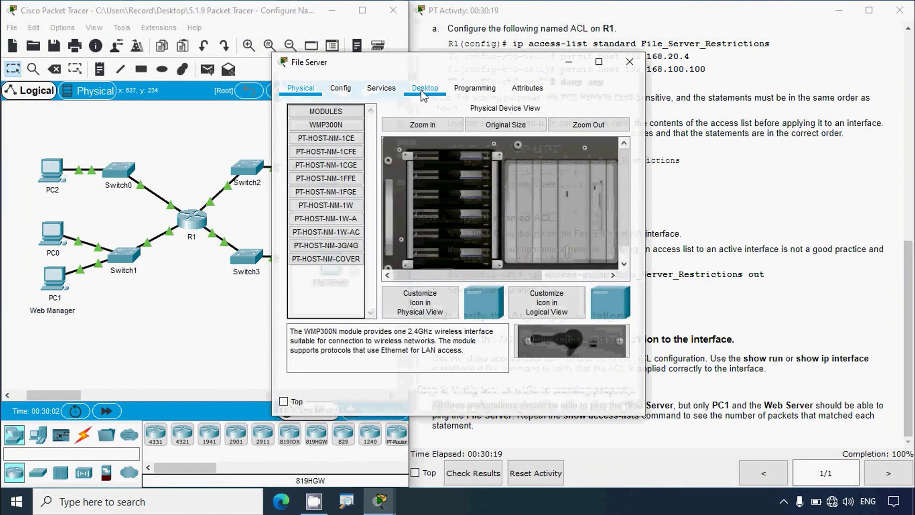
{"action": "left_click", "coordinate": [525, 164]}
{"action": "left_click", "coordinate": [599, 62]}
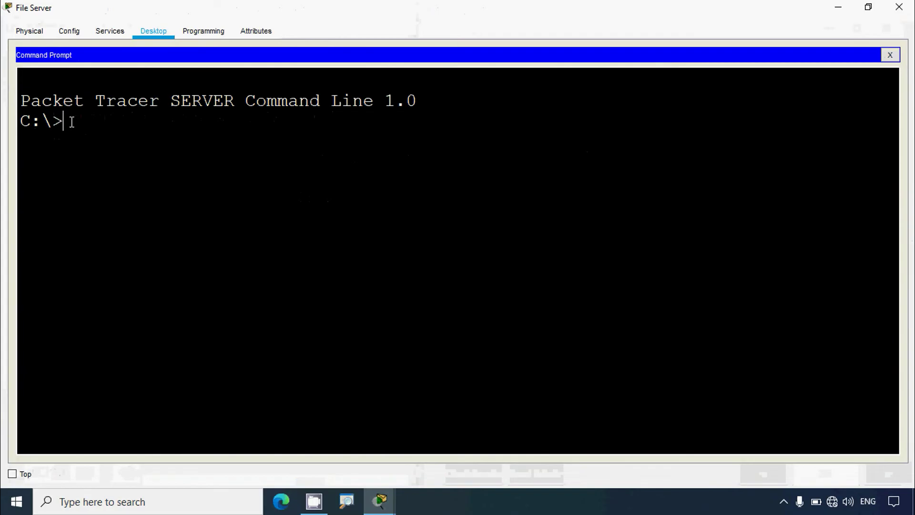
{"action": "type", "text": "ping"}
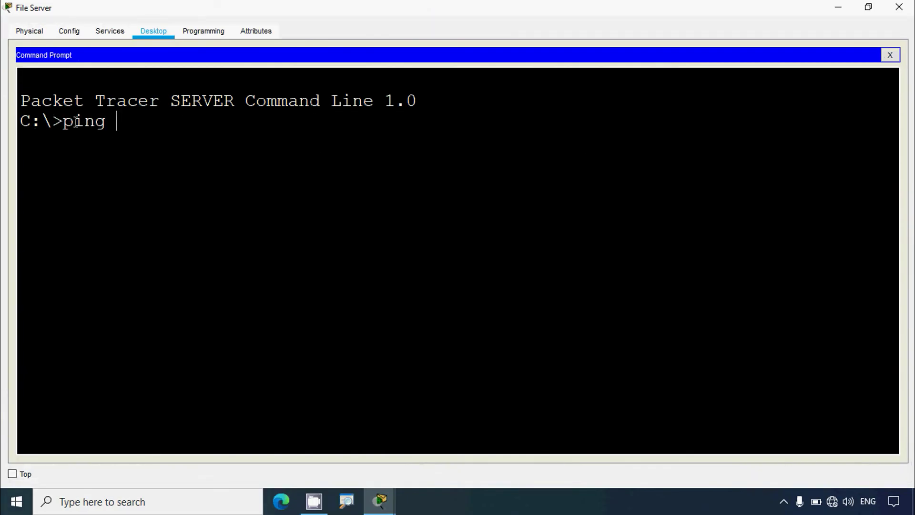
{"action": "right_click", "coordinate": [124, 120]}
{"action": "left_click", "coordinate": [143, 142]}
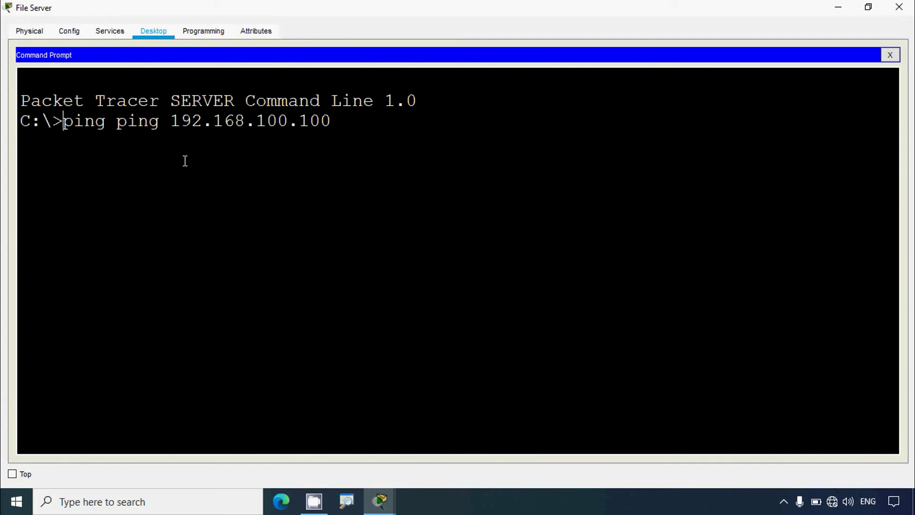
{"action": "key", "text": "BackSpace"}
{"action": "key", "text": "BackSpace"}
{"action": "key", "text": "BackSpace"}
{"action": "key", "text": "BackSpace"}
{"action": "key", "text": "BackSpace"}
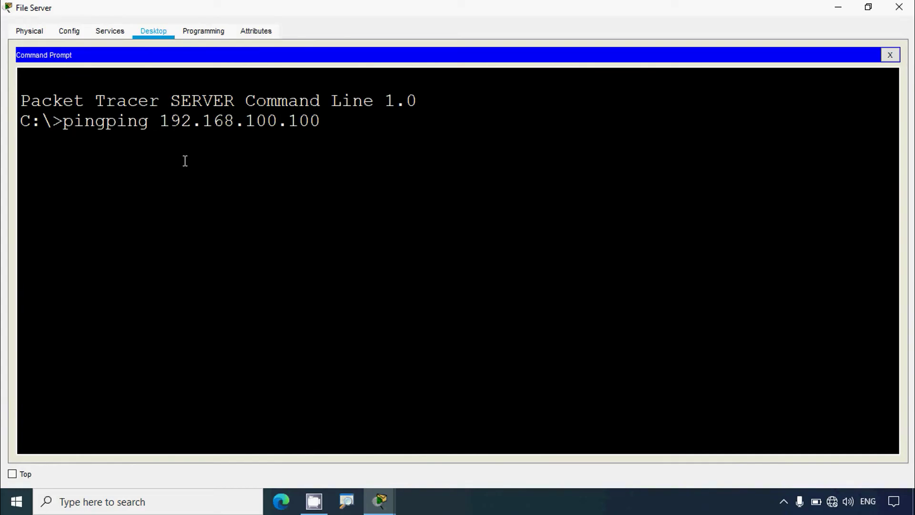
{"action": "key", "text": "Return"}
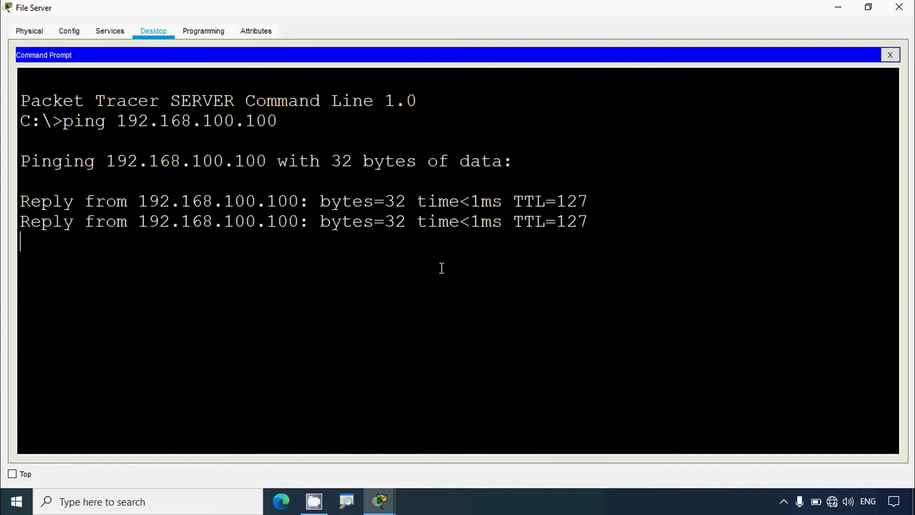
{"action": "left_click", "coordinate": [898, 8]}
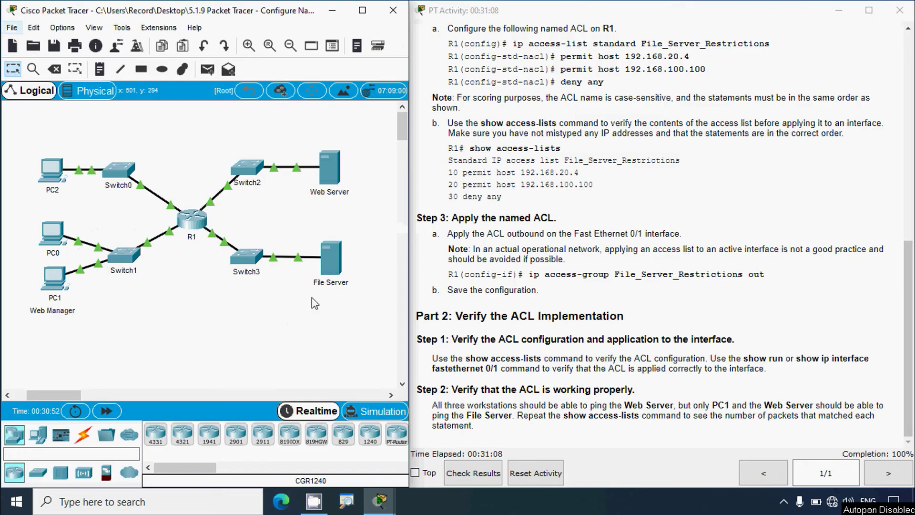
- Ping the File Server at 192.168.200.100 from PC2's command prompt, review the packet statistics, and close PC2's window
{"action": "left_click", "coordinate": [51, 177]}
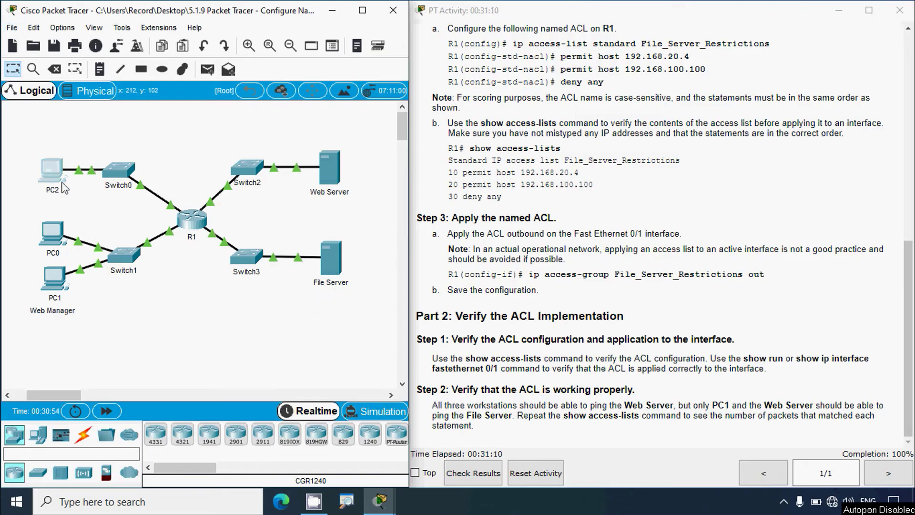
{"action": "left_click", "coordinate": [581, 134]}
{"action": "left_click", "coordinate": [615, 62]}
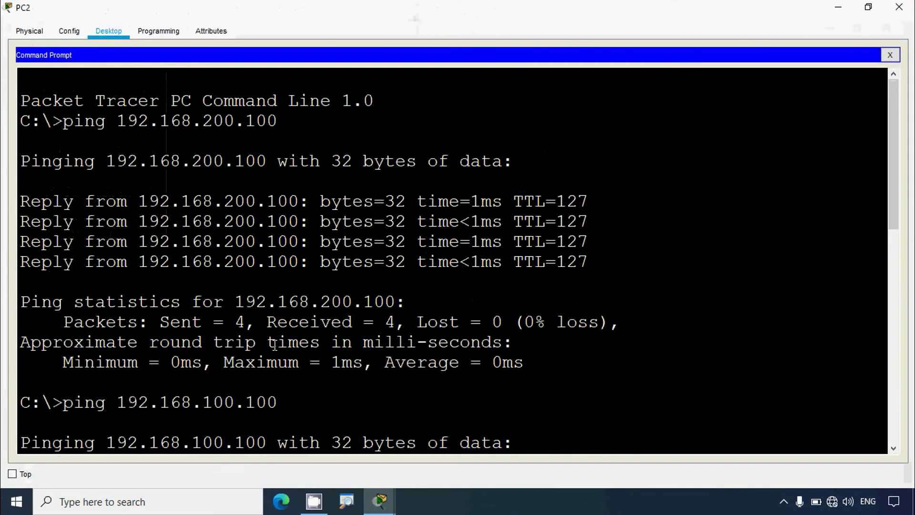
{"action": "key", "text": "Up"}
{"action": "key", "text": "Up"}
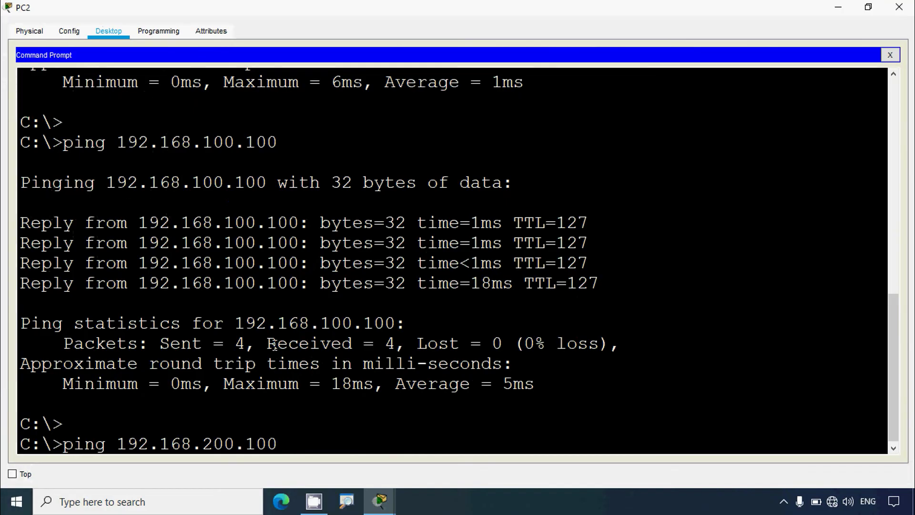
{"action": "key", "text": "Return"}
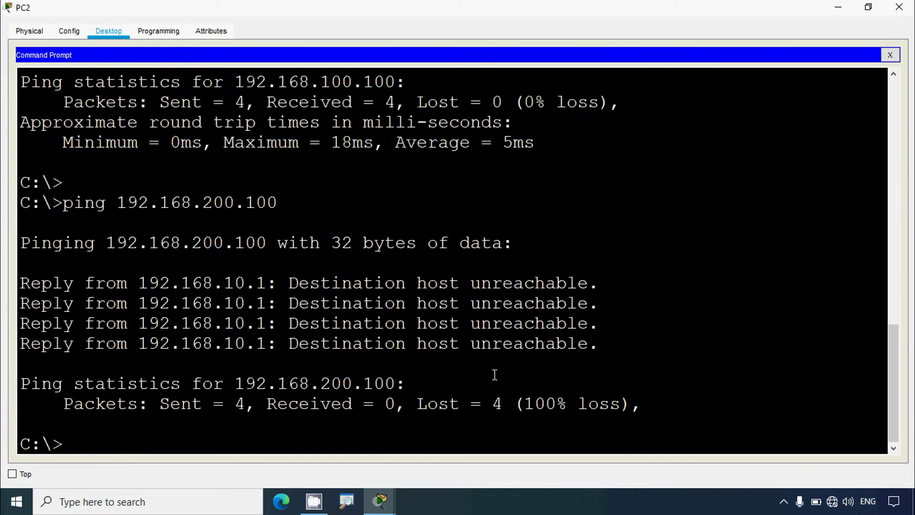
{"action": "left_click_drag", "start_coordinate": [63, 405], "coordinate": [385, 405]}
{"action": "left_click_drag", "start_coordinate": [524, 405], "coordinate": [620, 409]}
{"action": "left_click", "coordinate": [899, 6]}
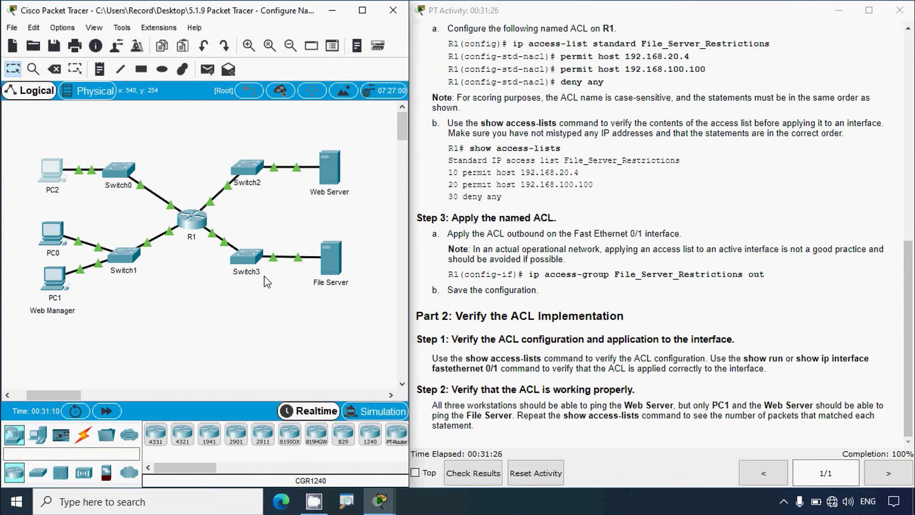
- Ping the File Server at 192.168.200.100 from PC0's command prompt in a maximized window, and close PC0's window
{"action": "left_click", "coordinate": [52, 234]}
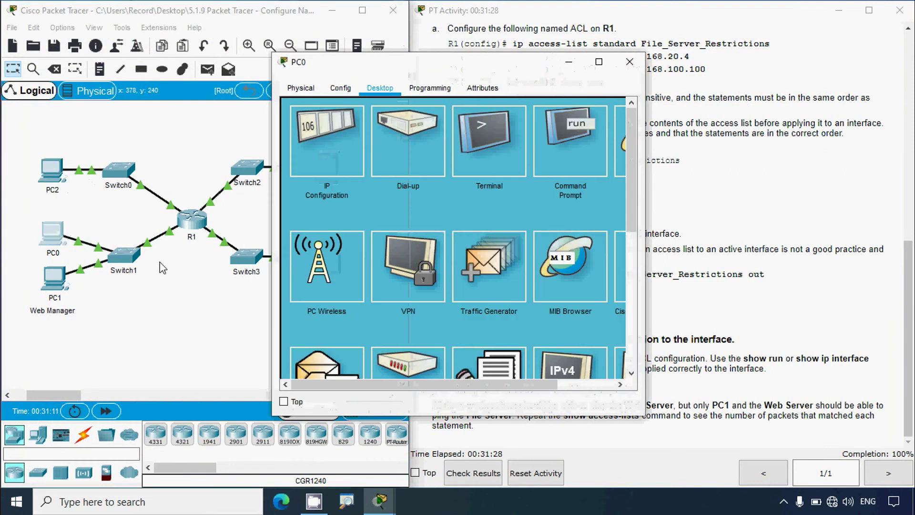
{"action": "left_click", "coordinate": [572, 148]}
{"action": "left_click", "coordinate": [599, 62]}
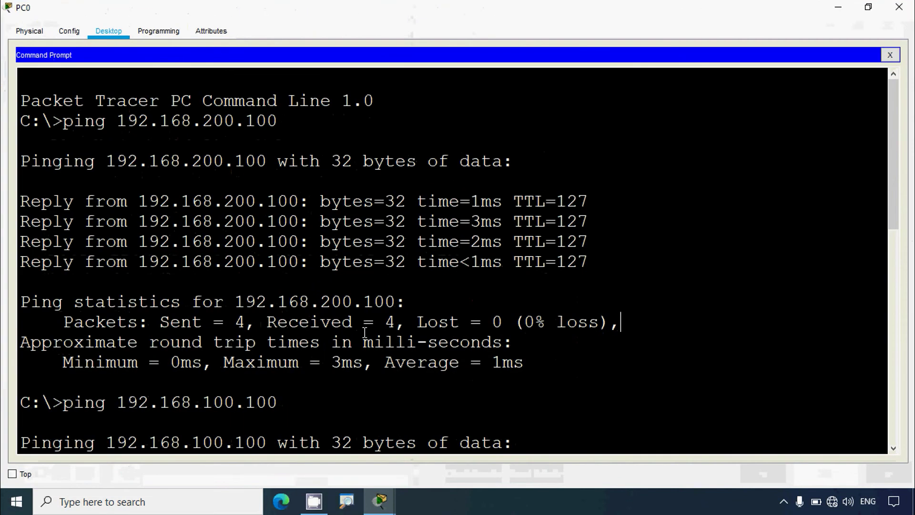
{"action": "key", "text": "Up"}
{"action": "key", "text": "Up"}
{"action": "key", "text": "Return"}
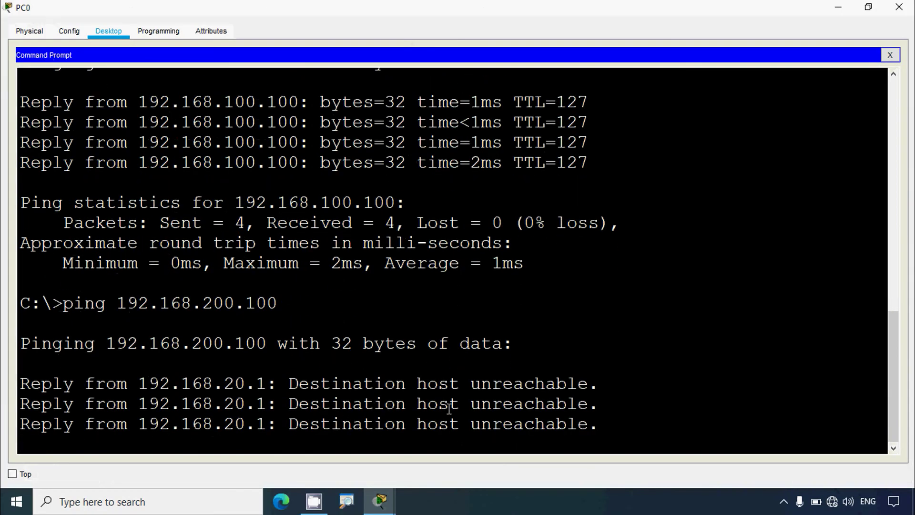
{"action": "left_click", "coordinate": [899, 10]}
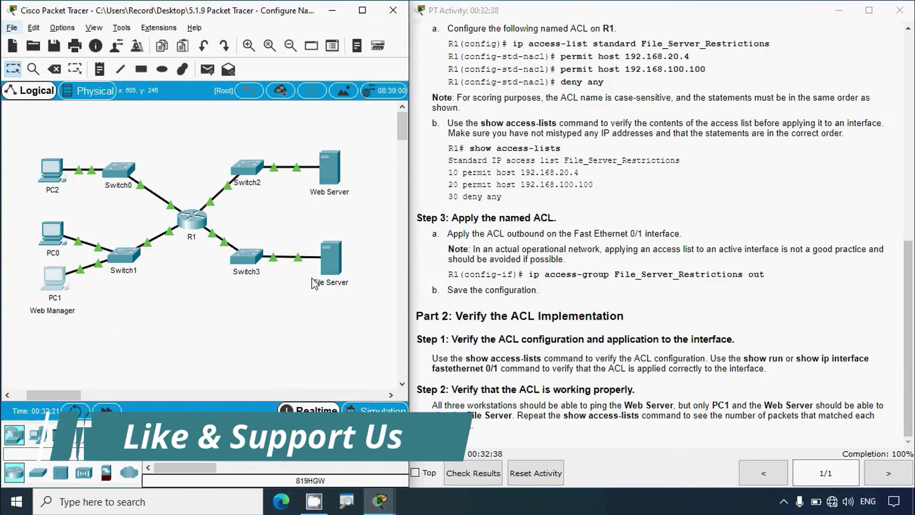
- Ping the File Server at 192.168.200.100 from PC1's command prompt, review the replies, and close PC1's window
{"action": "left_click", "coordinate": [60, 282]}
{"action": "left_click", "coordinate": [570, 141]}
{"action": "left_click", "coordinate": [600, 62]}
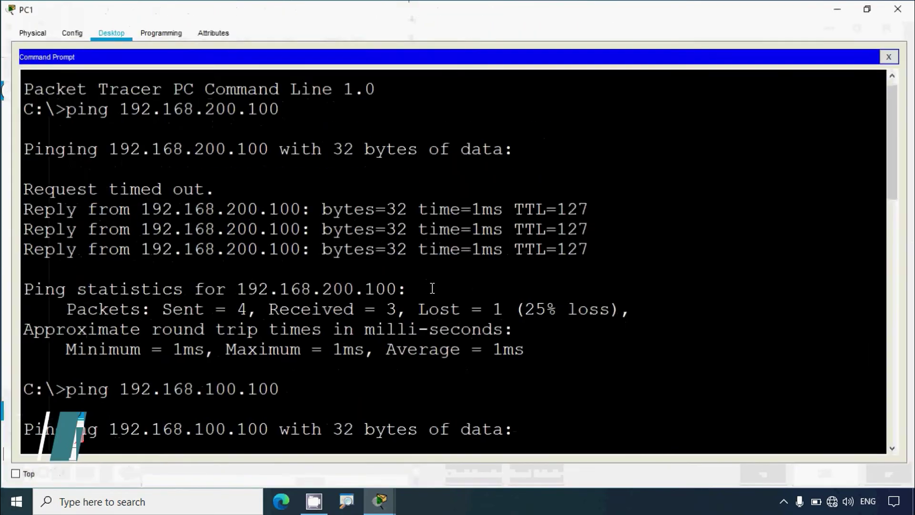
{"action": "key", "text": "Up"}
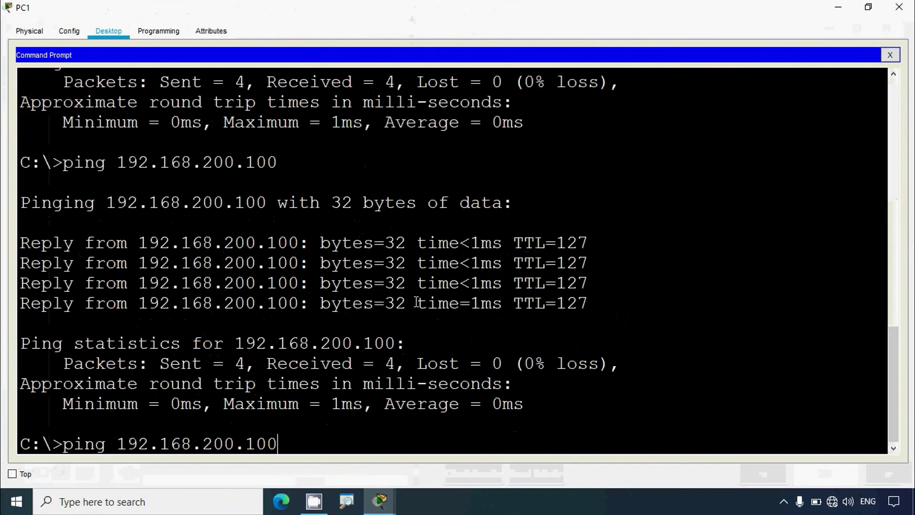
{"action": "key", "text": "Return"}
{"action": "left_click_drag", "start_coordinate": [222, 405], "coordinate": [400, 450]}
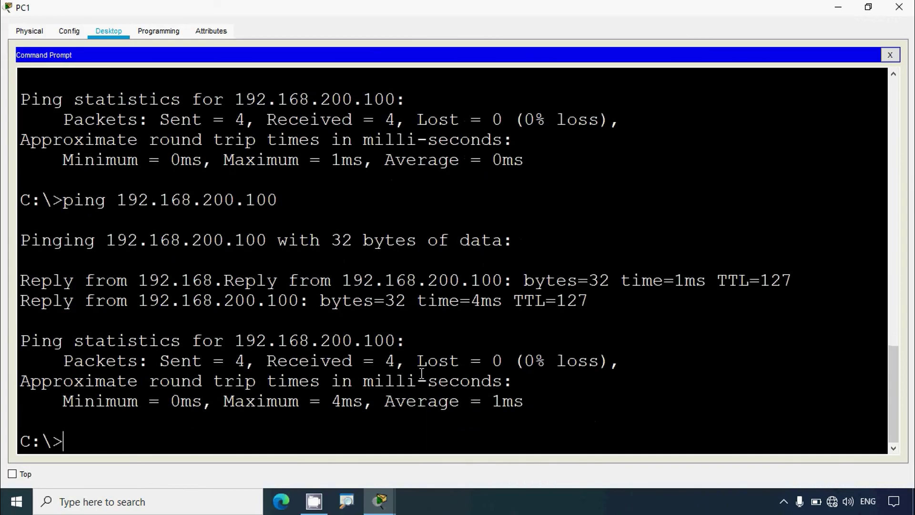
{"action": "left_click", "coordinate": [902, 16]}
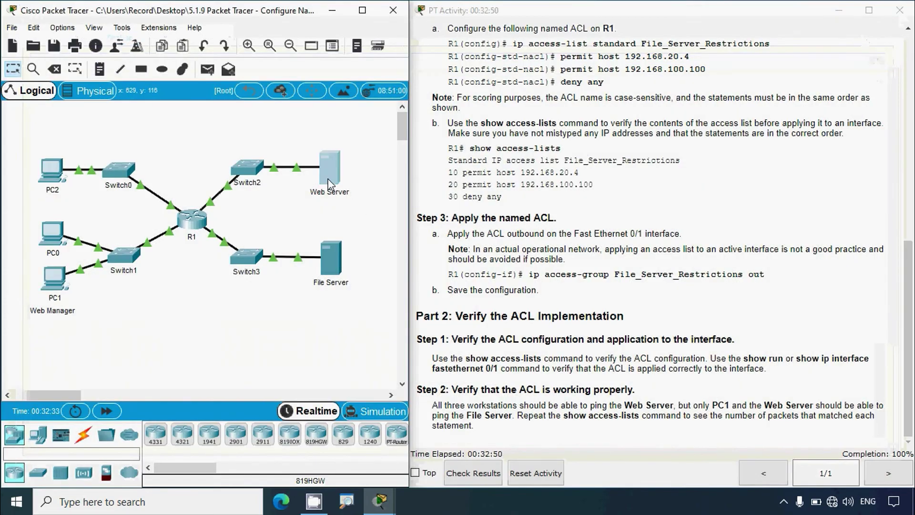
- Open Web Server's command prompt in a maximized window, ping the File Server at 192.168.200.100, and close the window
{"action": "left_click", "coordinate": [373, 186]}
{"action": "left_click", "coordinate": [498, 176]}
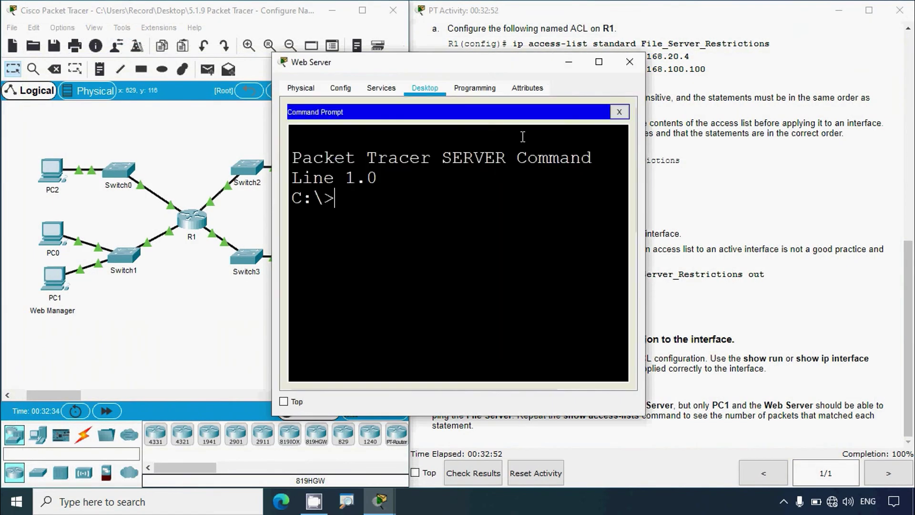
{"action": "left_click", "coordinate": [599, 61]}
{"action": "type", "text": "ping "}
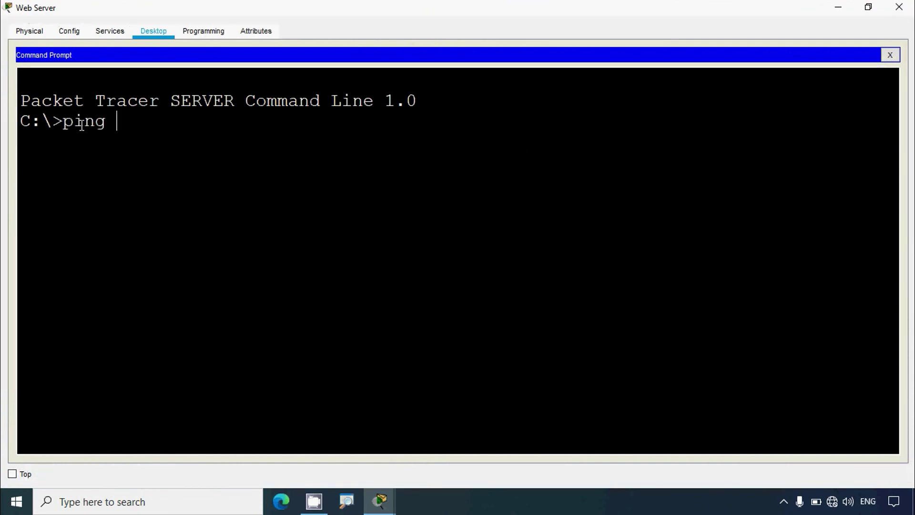
{"action": "type", "text": "192.168"}
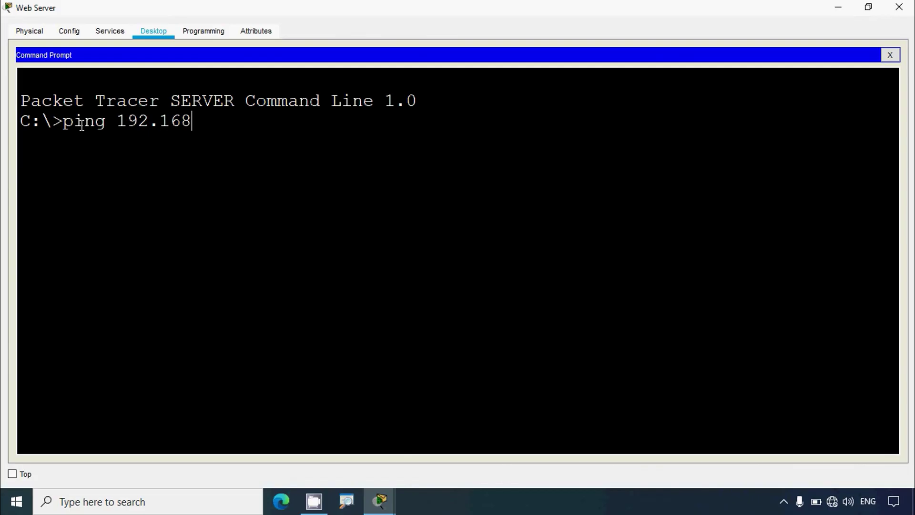
{"action": "type", "text": ".200.100"}
{"action": "key", "text": "Return"}
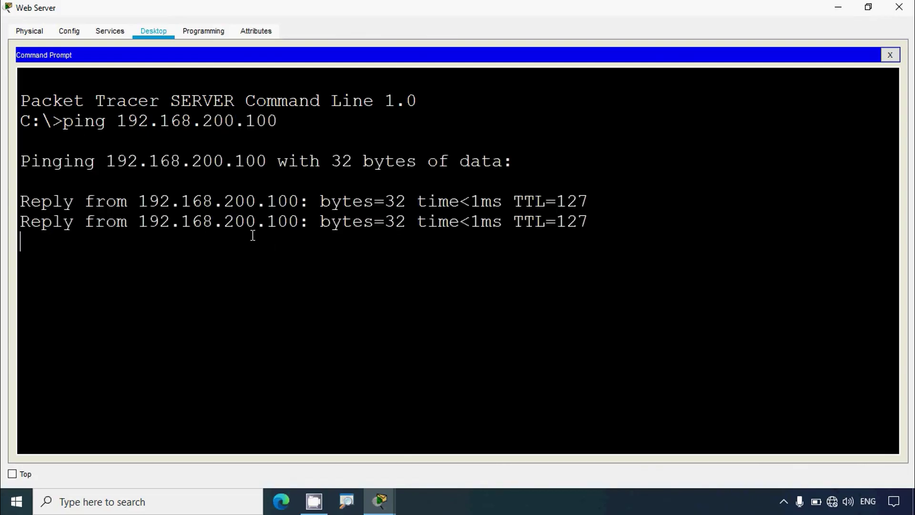
{"action": "left_click", "coordinate": [899, 6]}
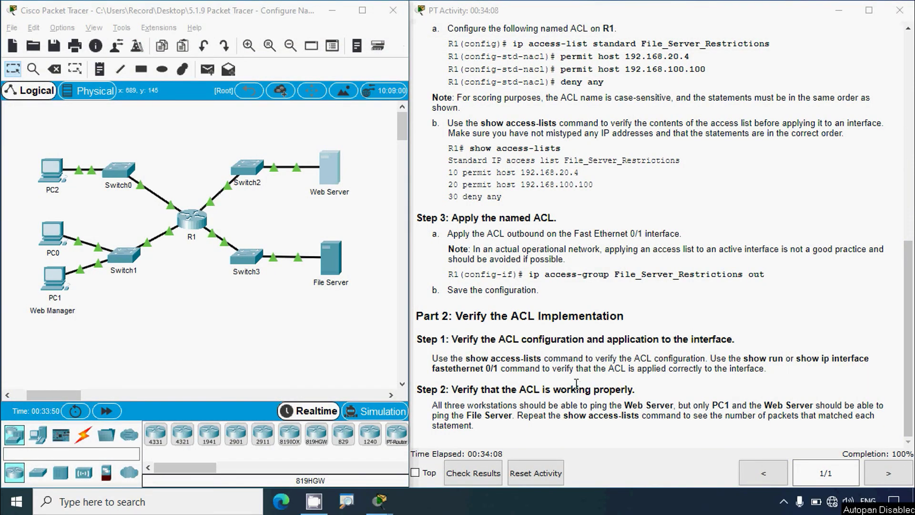
- Open R1's command line in a maximized window and run show access-list to list the ACL statements with their match counts
{"action": "left_click", "coordinate": [186, 230]}
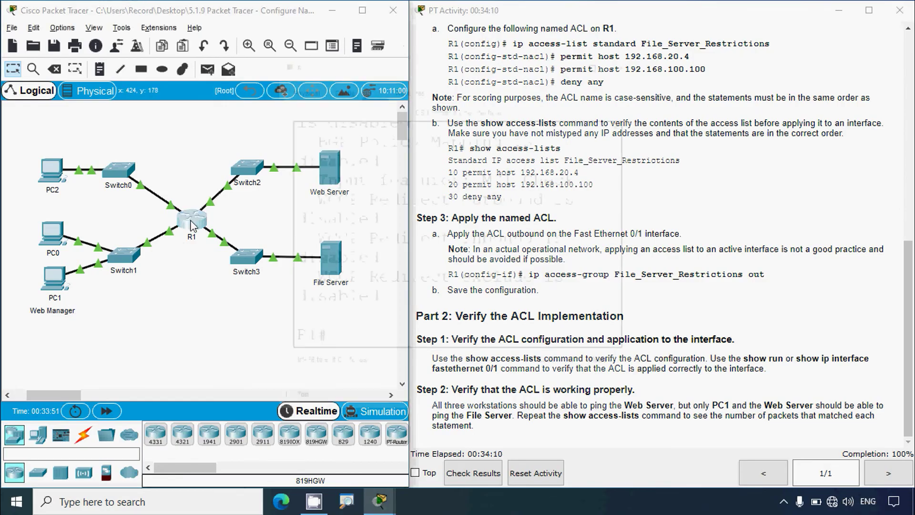
{"action": "left_click", "coordinate": [599, 61]}
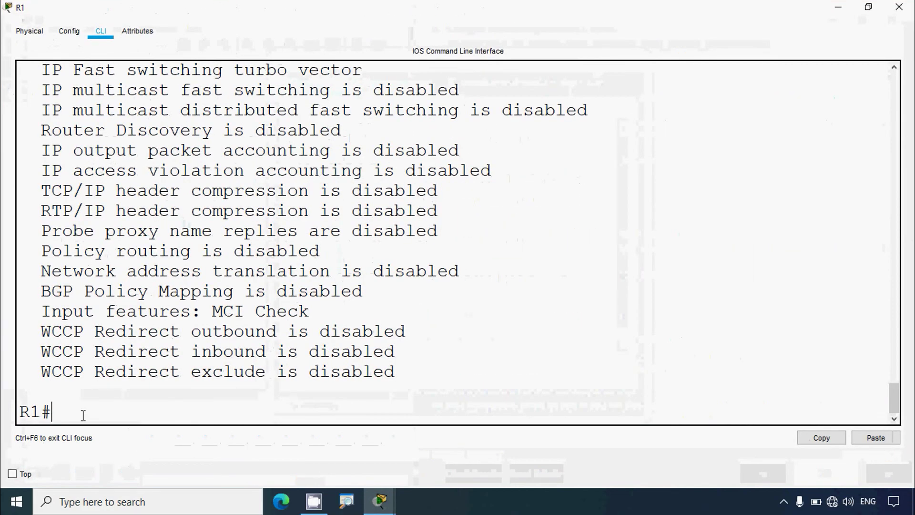
{"action": "type", "text": "show acce"}
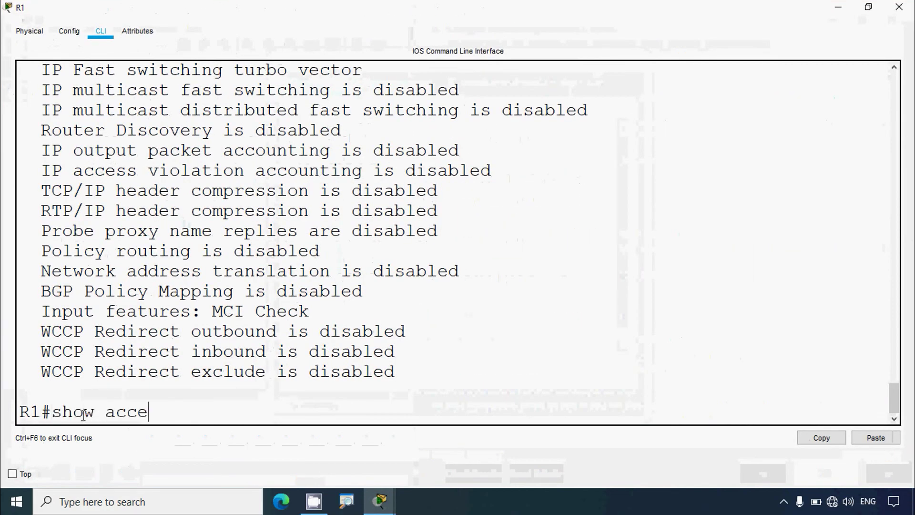
{"action": "type", "text": "ss-lis"}
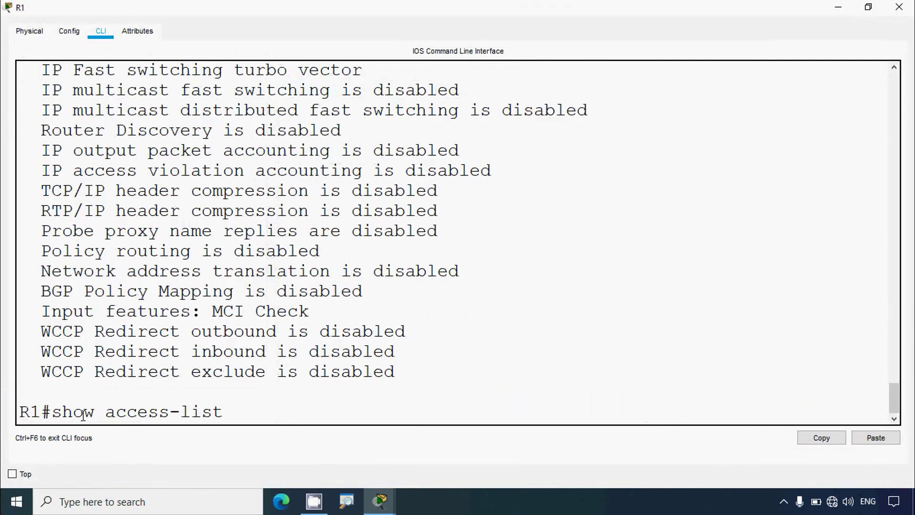
{"action": "type", "text": "t"}
{"action": "key", "text": "Return"}
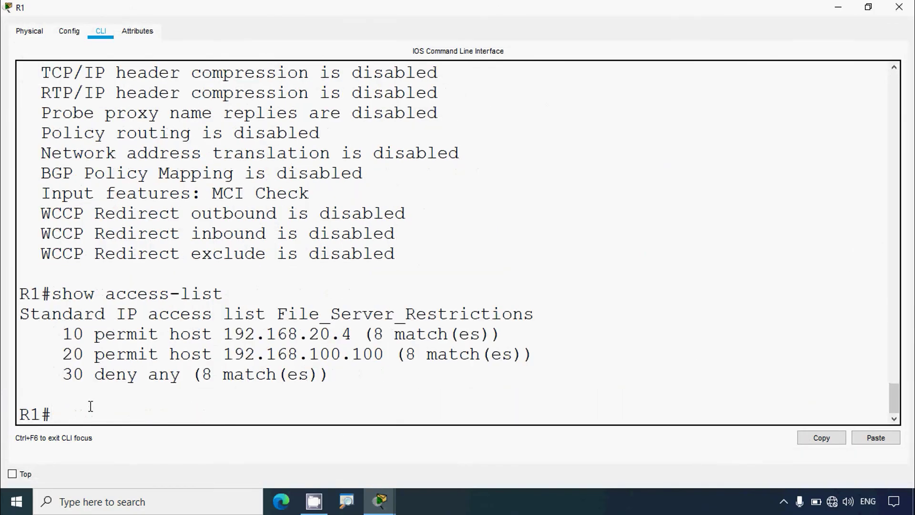
- Examine the match count of each File_Server_Restrictions statement, close R1's window, and return to the beginning of the activity instructions
{"action": "left_click_drag", "start_coordinate": [375, 335], "coordinate": [496, 340]}
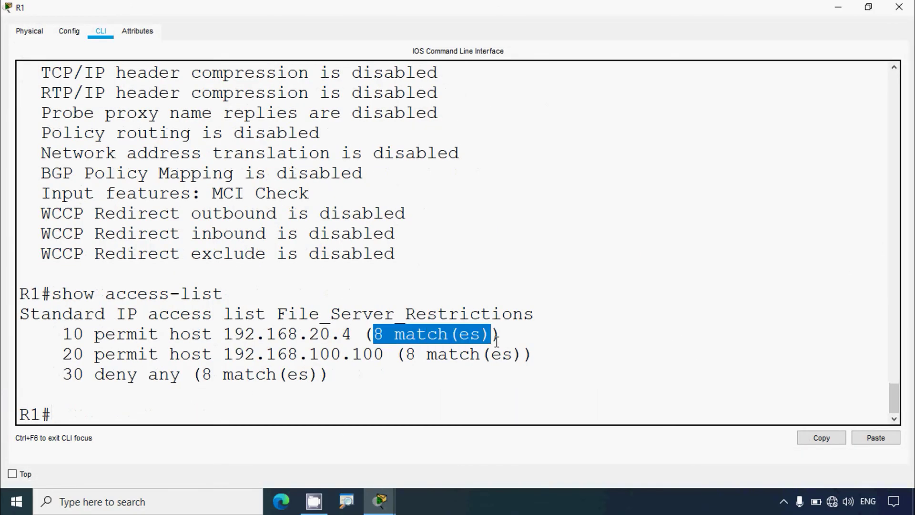
{"action": "left_click_drag", "start_coordinate": [406, 355], "coordinate": [514, 355]}
{"action": "left_click", "coordinate": [205, 375]}
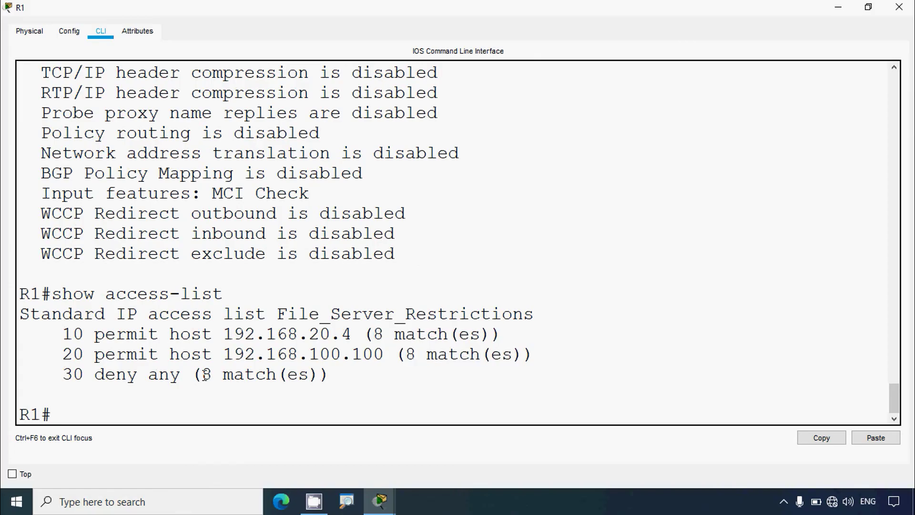
{"action": "left_click_drag", "start_coordinate": [205, 375], "coordinate": [314, 369]}
{"action": "left_click", "coordinate": [429, 355]}
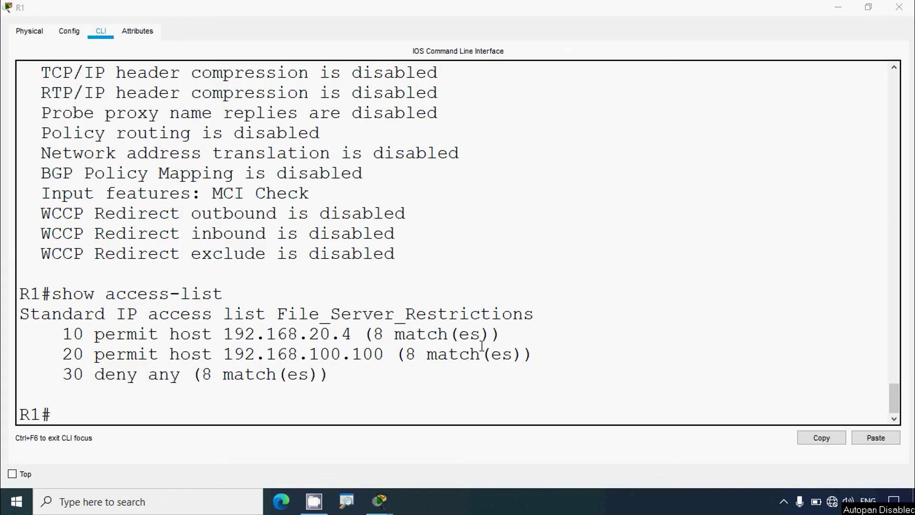
{"action": "left_click", "coordinate": [899, 6]}
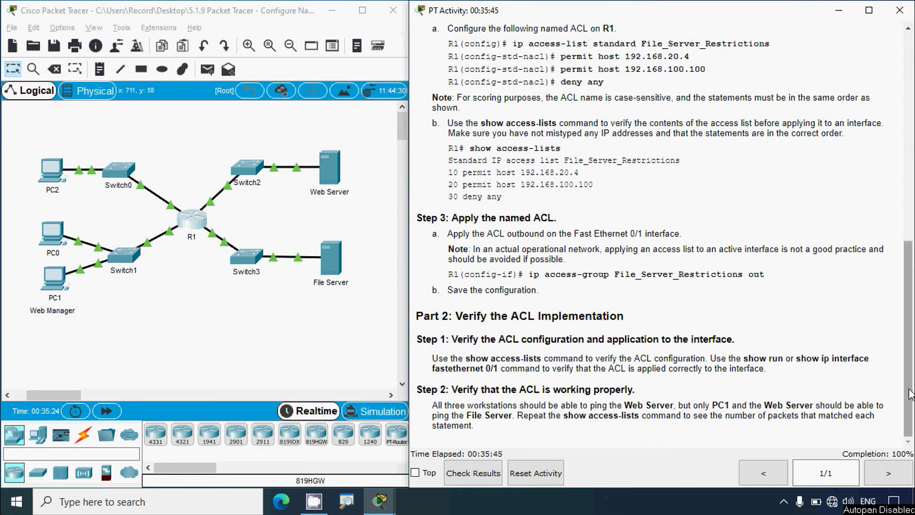
{"action": "left_click_drag", "start_coordinate": [898, 388], "coordinate": [901, 177]}
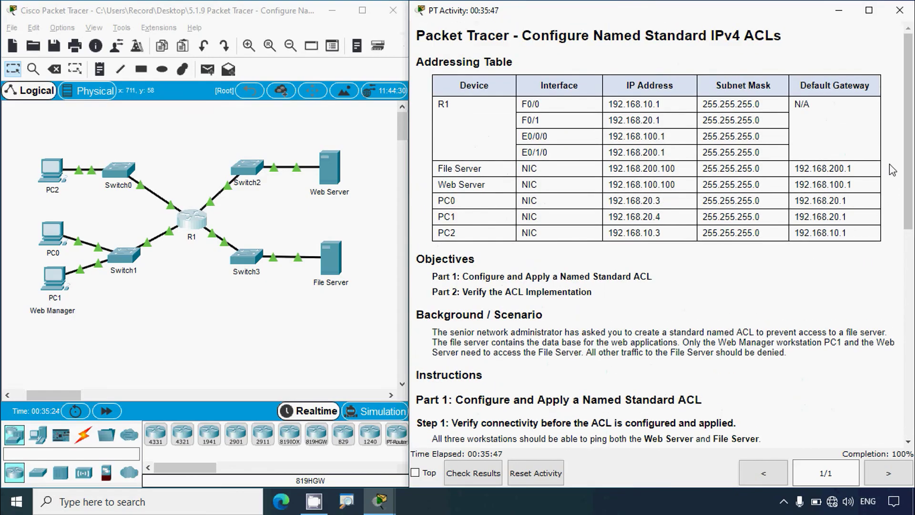